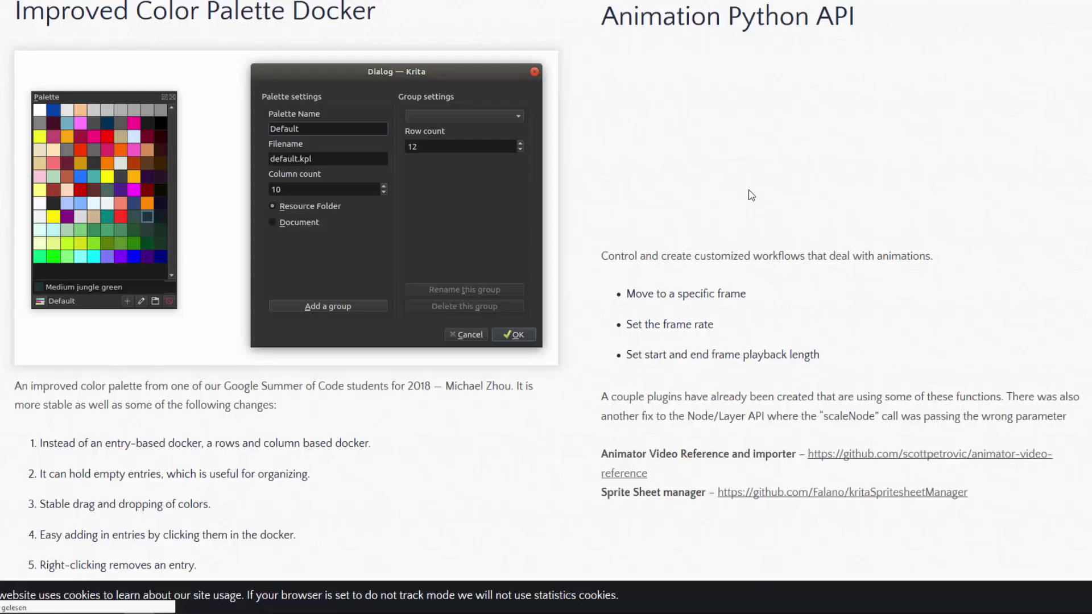
Scroll the Krita 4.2 release notes to the Animation Python API heading and highlight it
scroll(526, 189, up, 9)
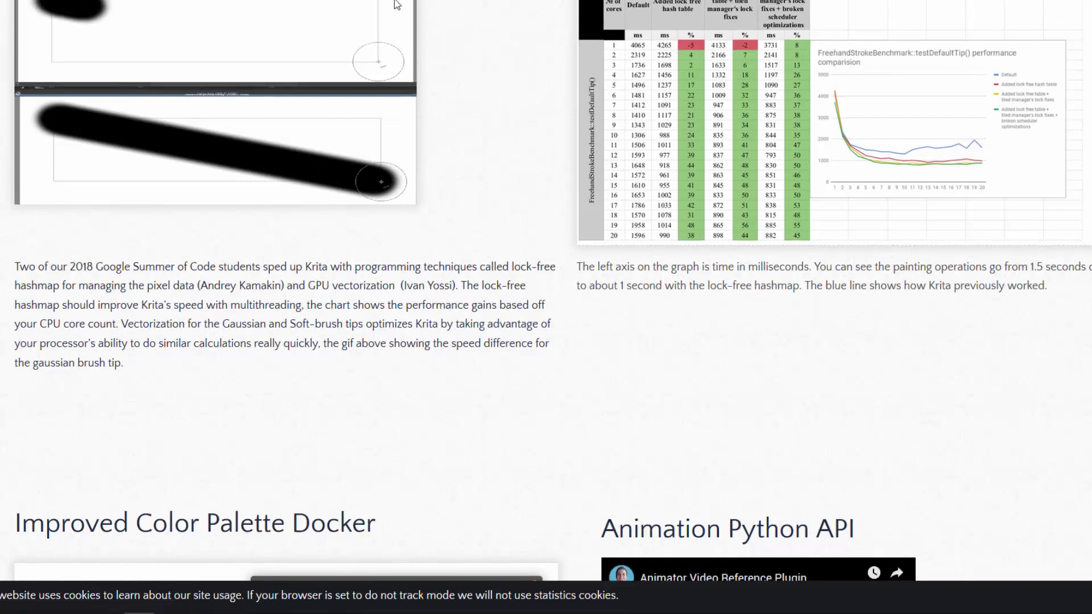
scroll(662, 176, down, 9)
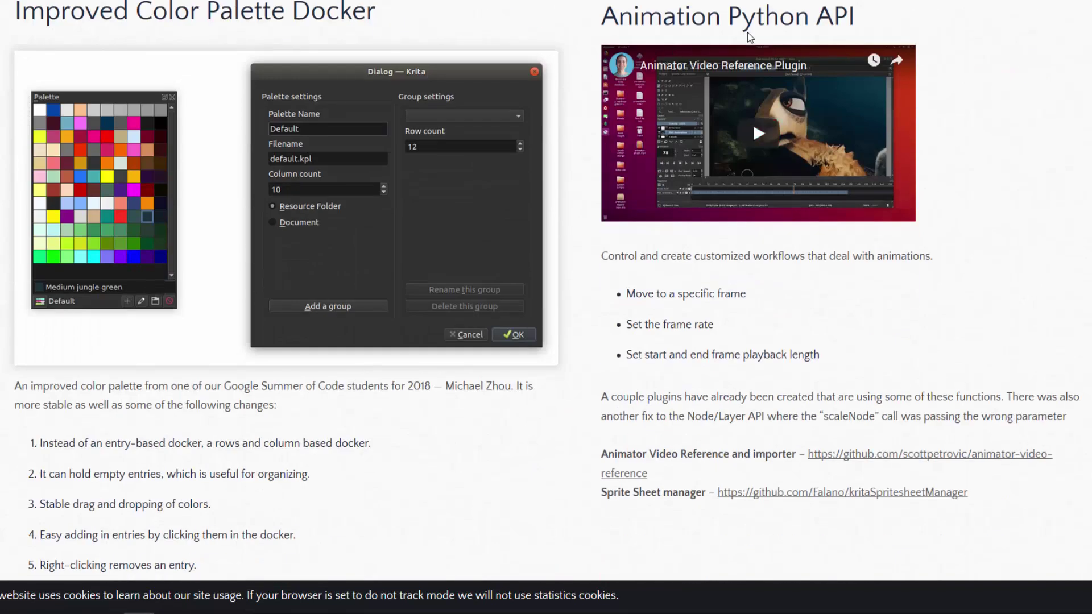
drag(596, 21, 880, 22)
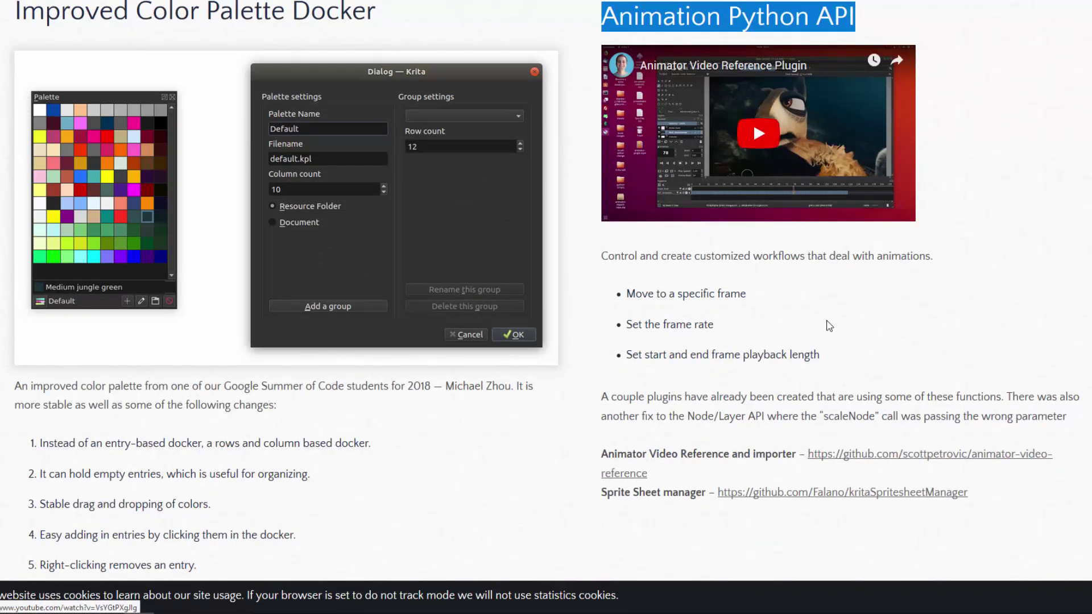
scroll(787, 347, down, 2)
Open the animator-video-reference GitHub repository and download it as a ZIP
click(908, 335)
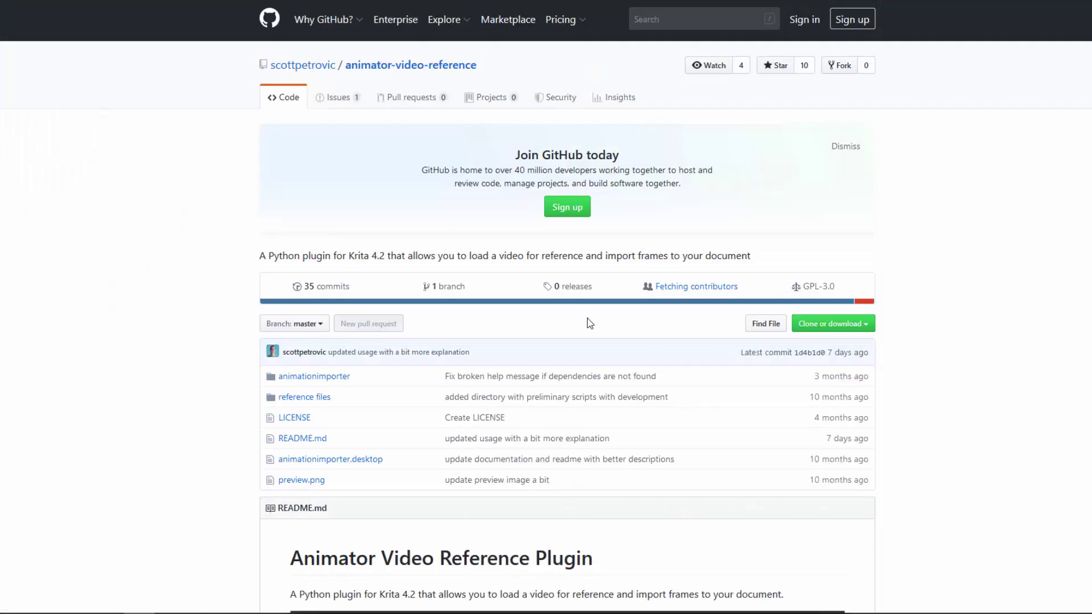
scroll(592, 322, down, 1)
scroll(591, 323, down, 4)
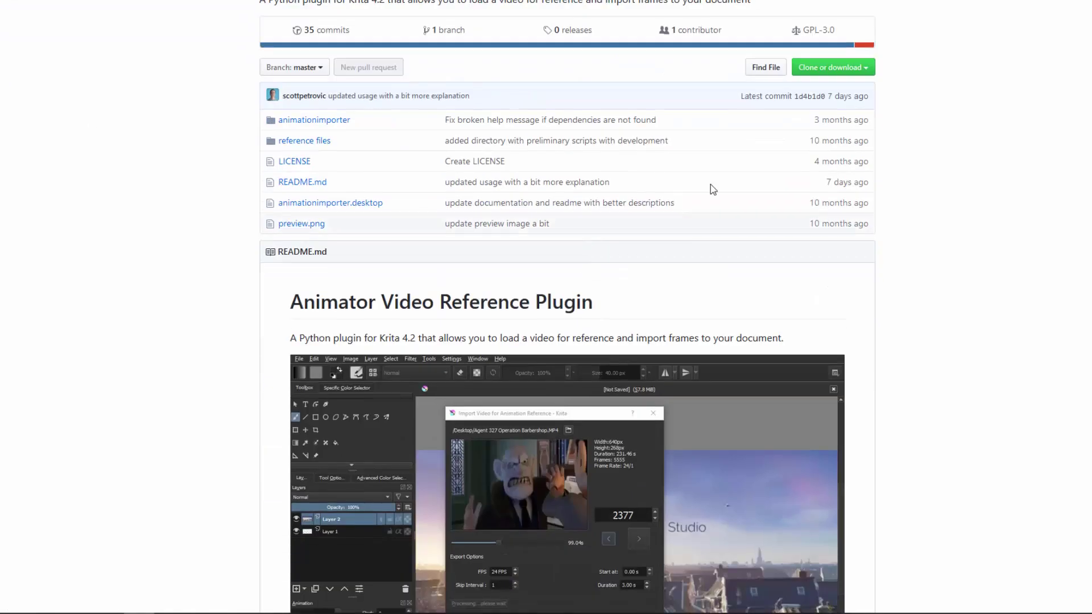
click(829, 68)
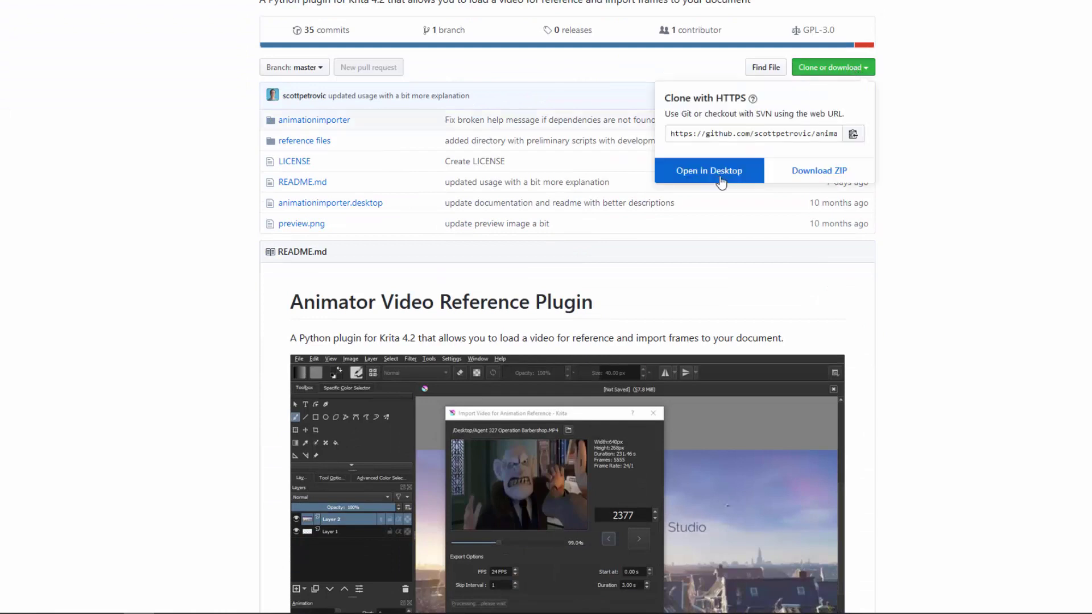
click(902, 181)
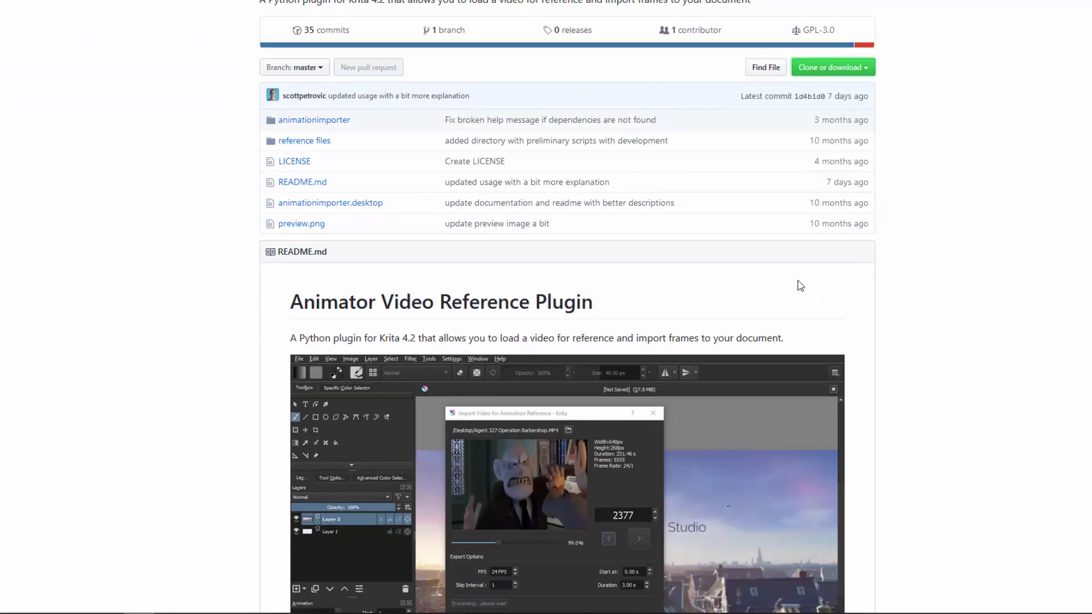
Read README.md down to the Tools > Scripts > Import Python Plugin installation line
click(307, 182)
scroll(506, 258, down, 2)
scroll(506, 257, down, 5)
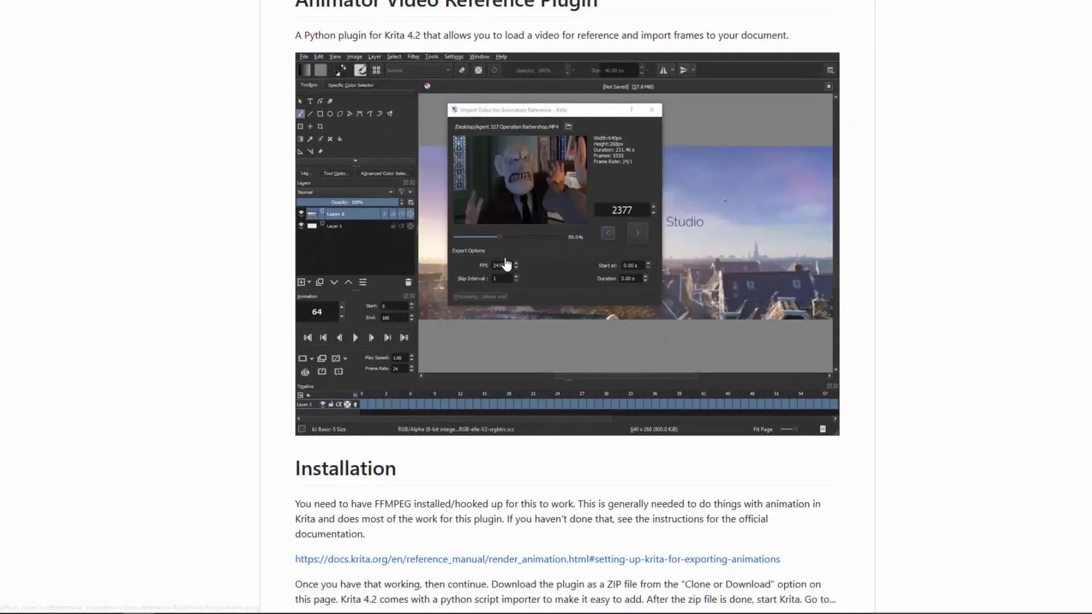
scroll(415, 285, down, 5)
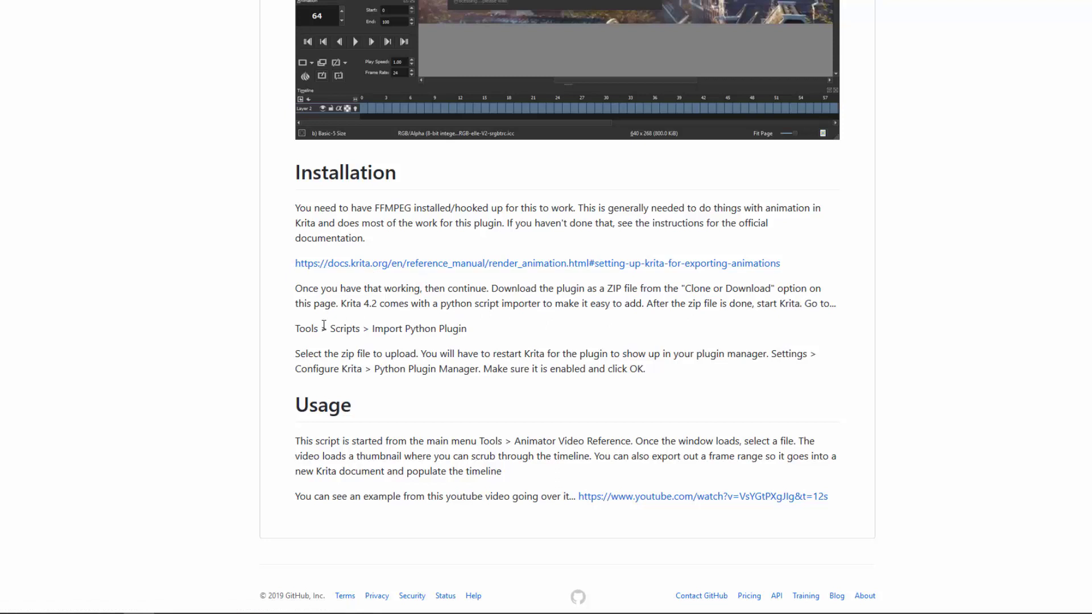
drag(296, 328, 505, 343)
click(504, 344)
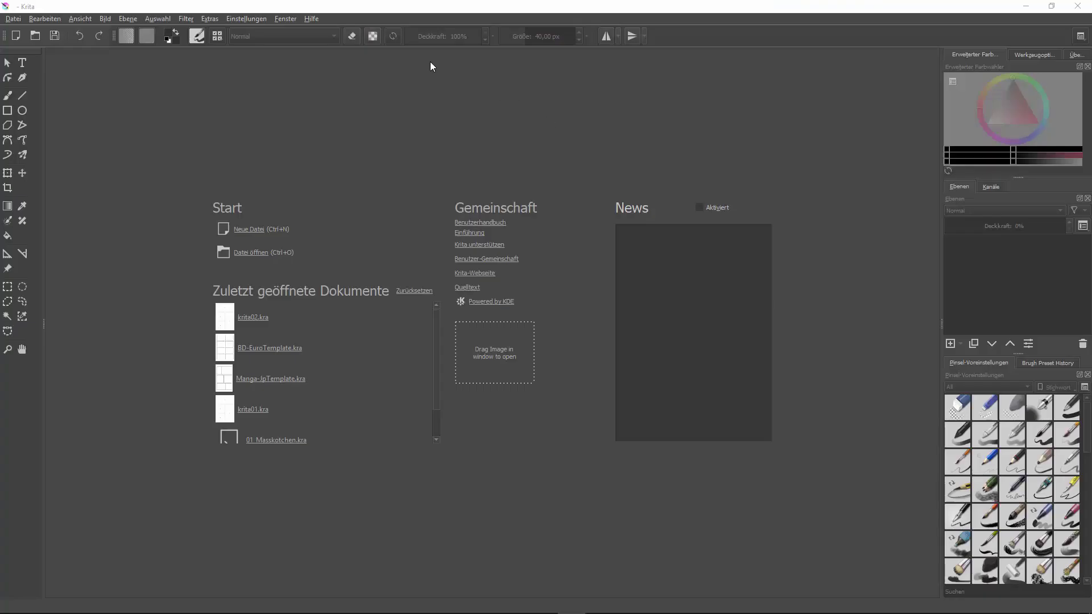
Import animator-video-reference-master.zip from Downloads as a Python plugin and confirm the success message
click(204, 22)
mouse_move(227, 30)
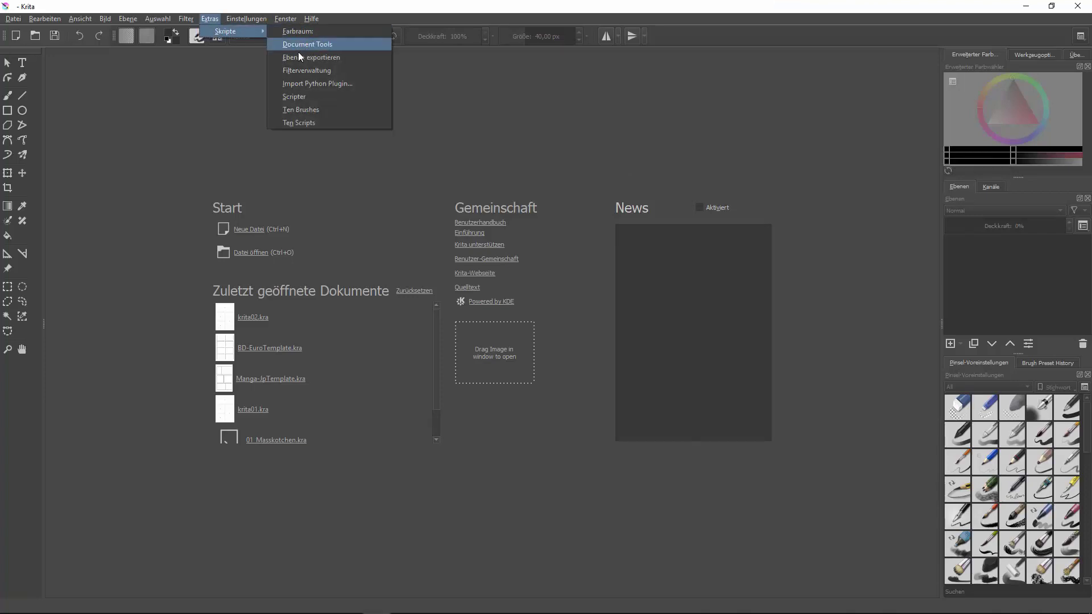
click(313, 83)
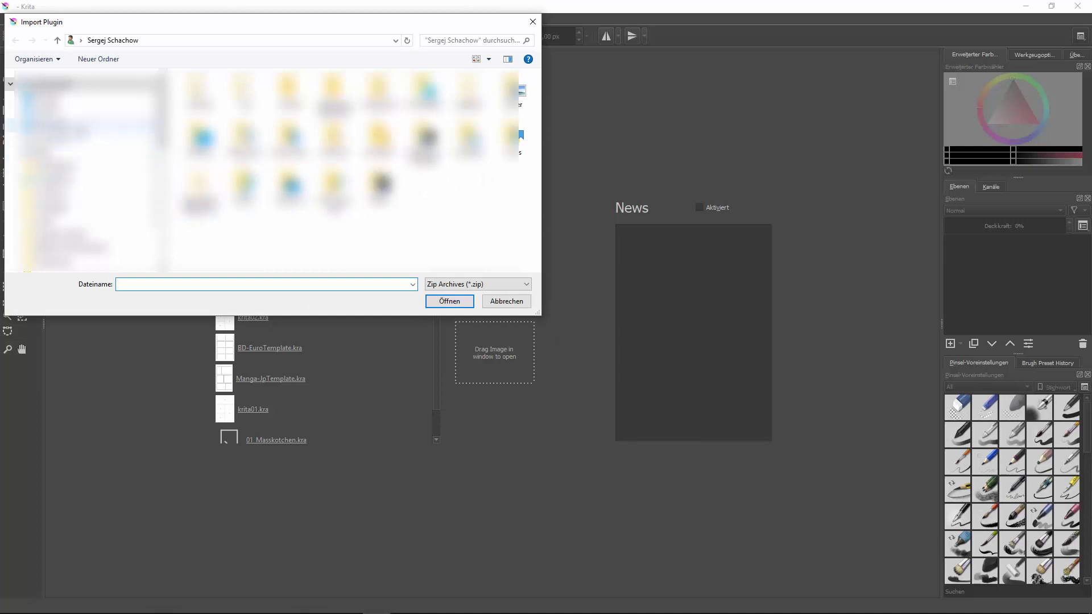
click(51, 125)
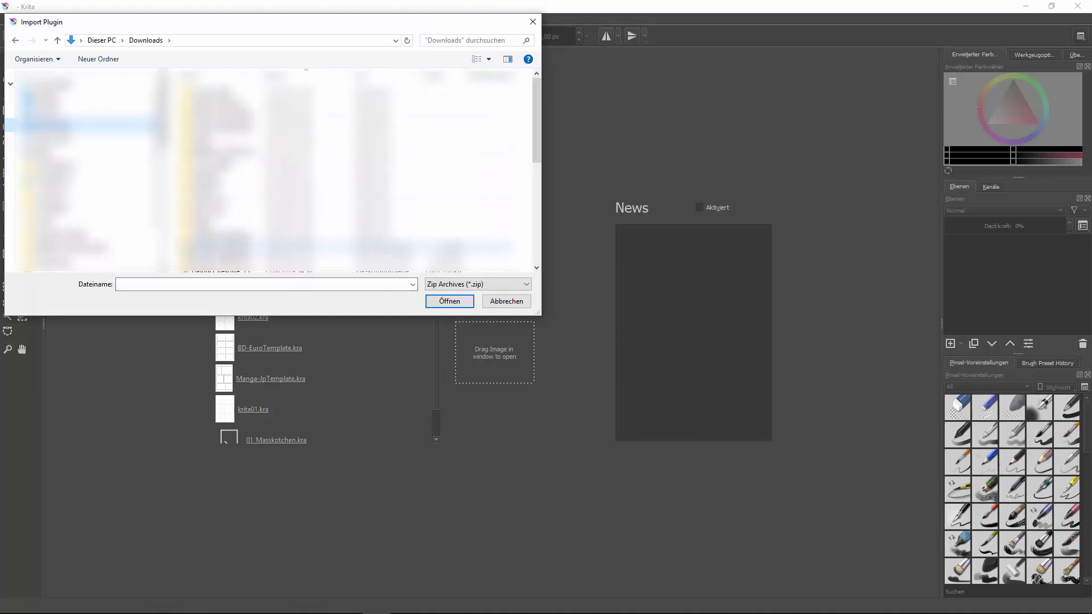
click(227, 249)
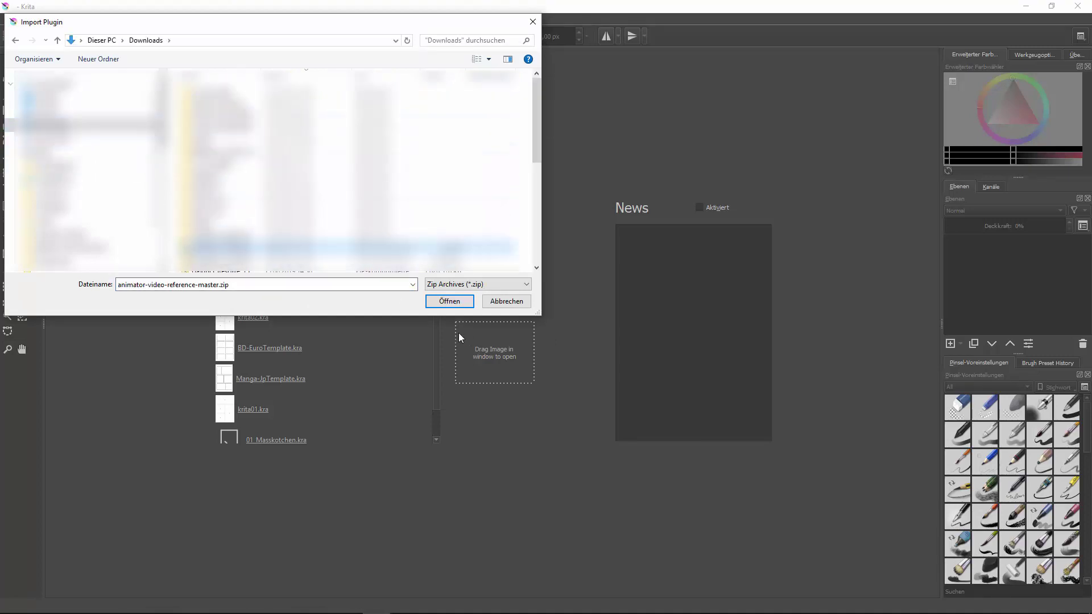
click(449, 302)
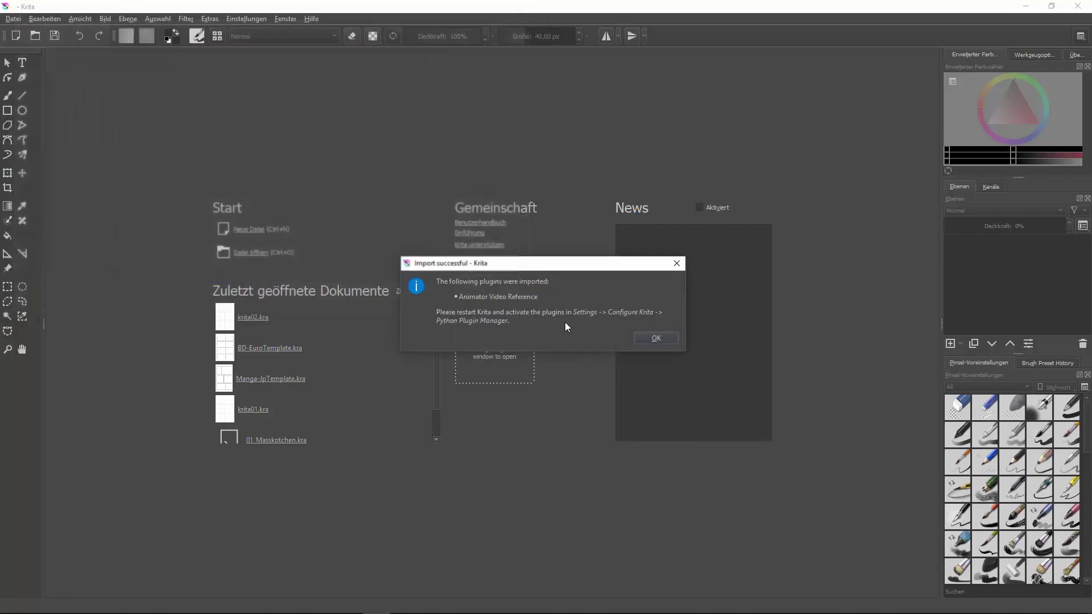
click(656, 338)
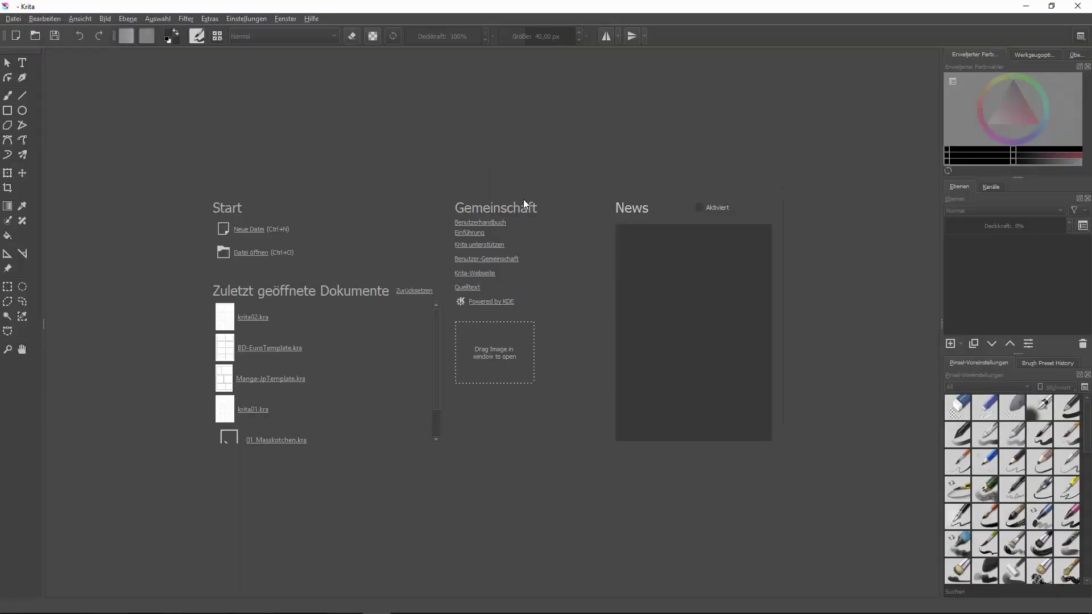
Enable Animator Video Reference in Krita's Python Plugin Manager settings and apply with OK
click(255, 22)
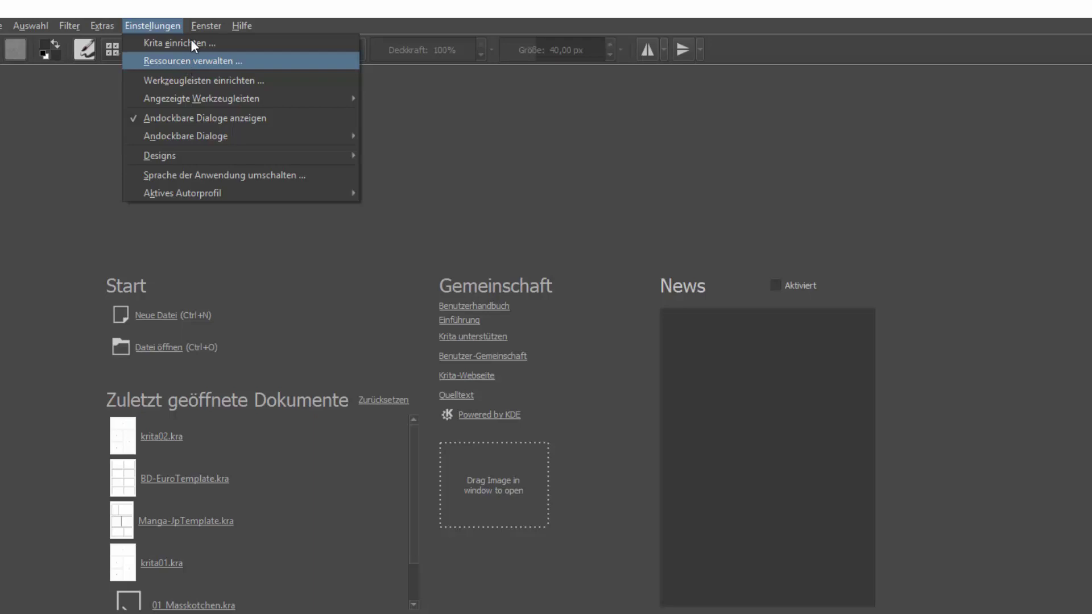
click(190, 40)
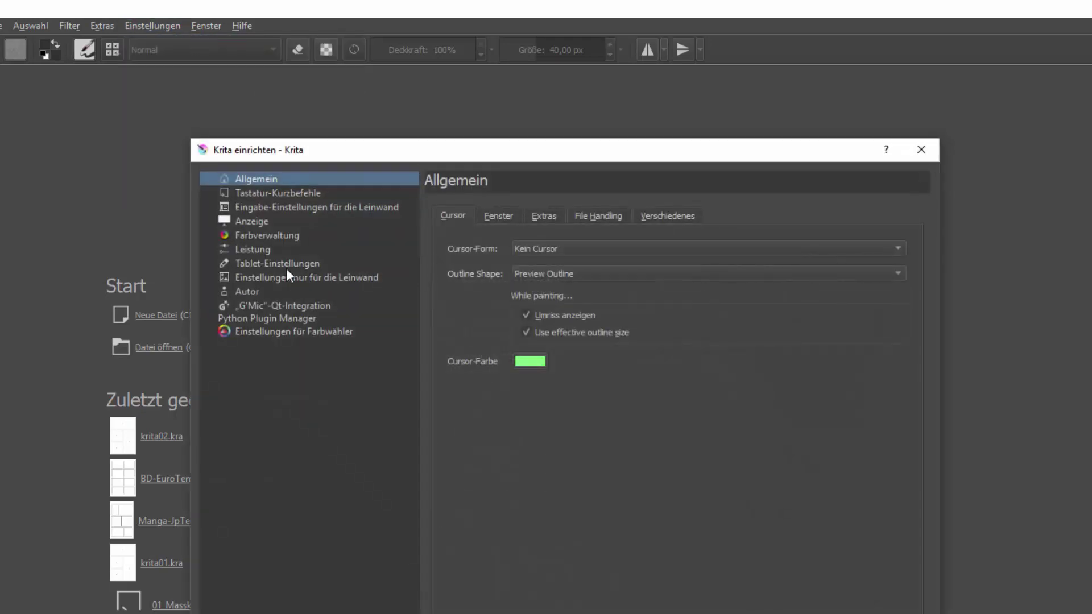
click(324, 321)
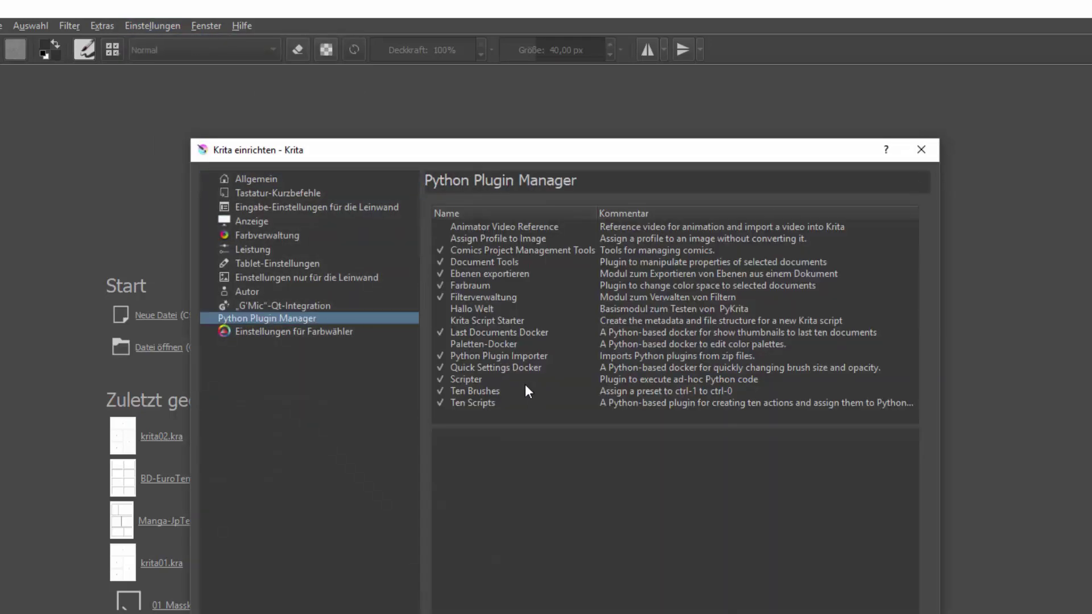
click(489, 228)
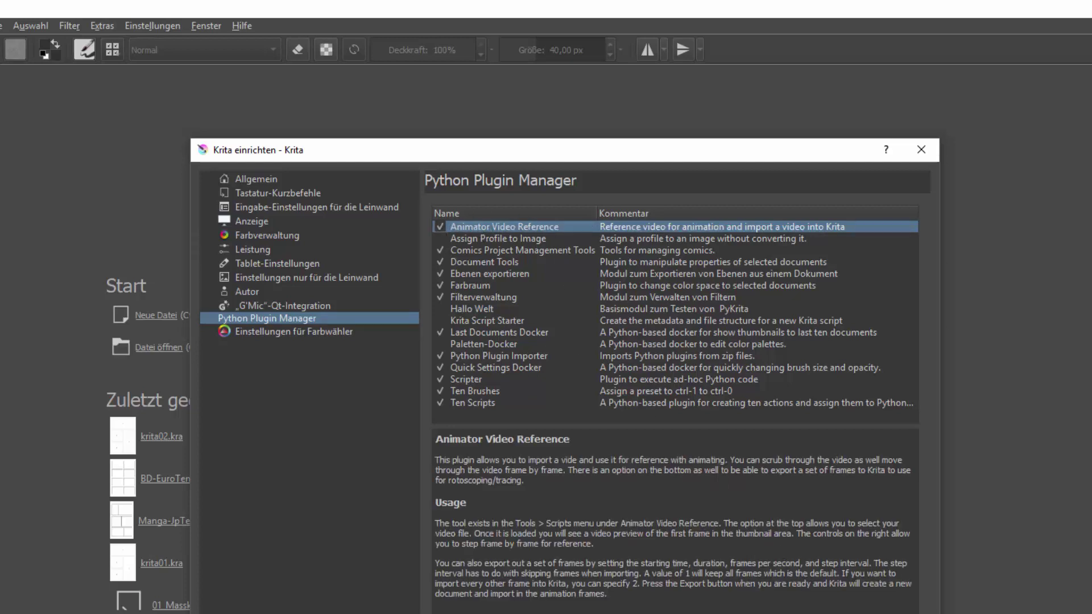
click(786, 609)
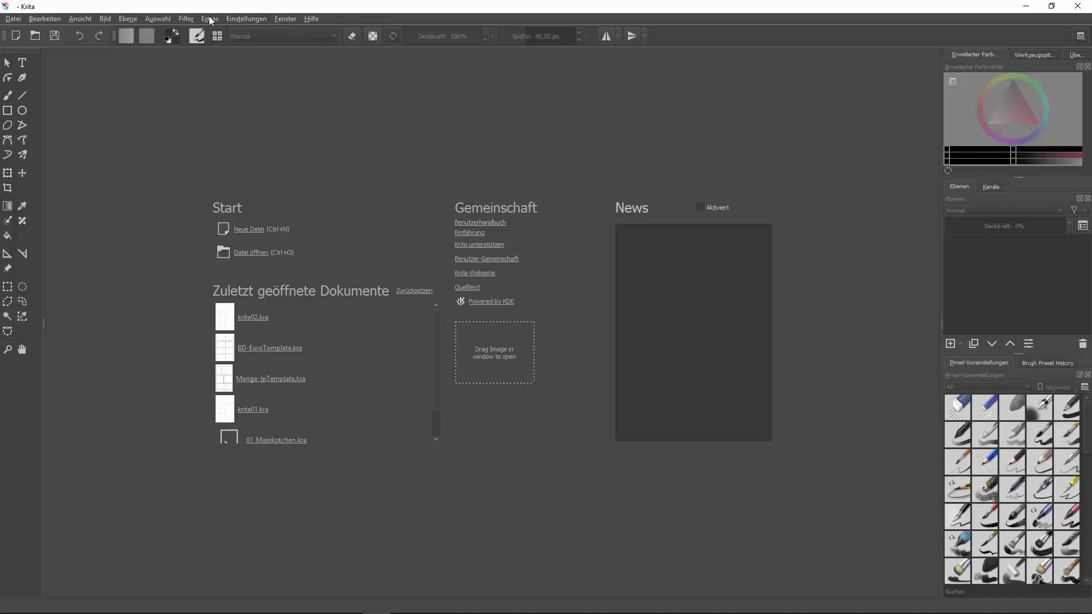
Launch Animator Video Reference from the Scripts menu and move its ffmpeg-not-found warning aside
click(209, 19)
mouse_move(133, 47)
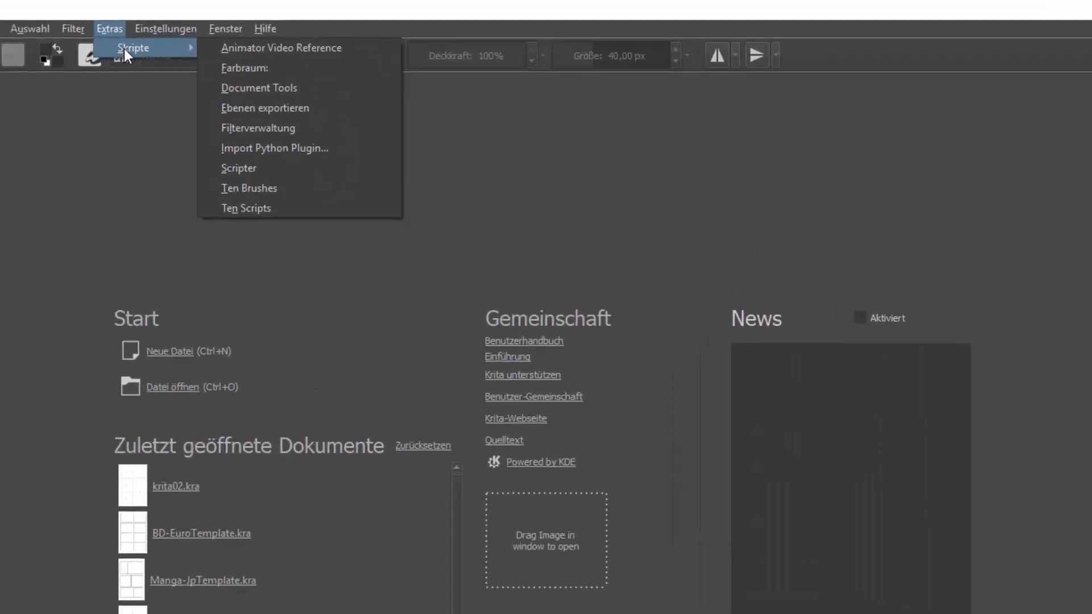
click(251, 49)
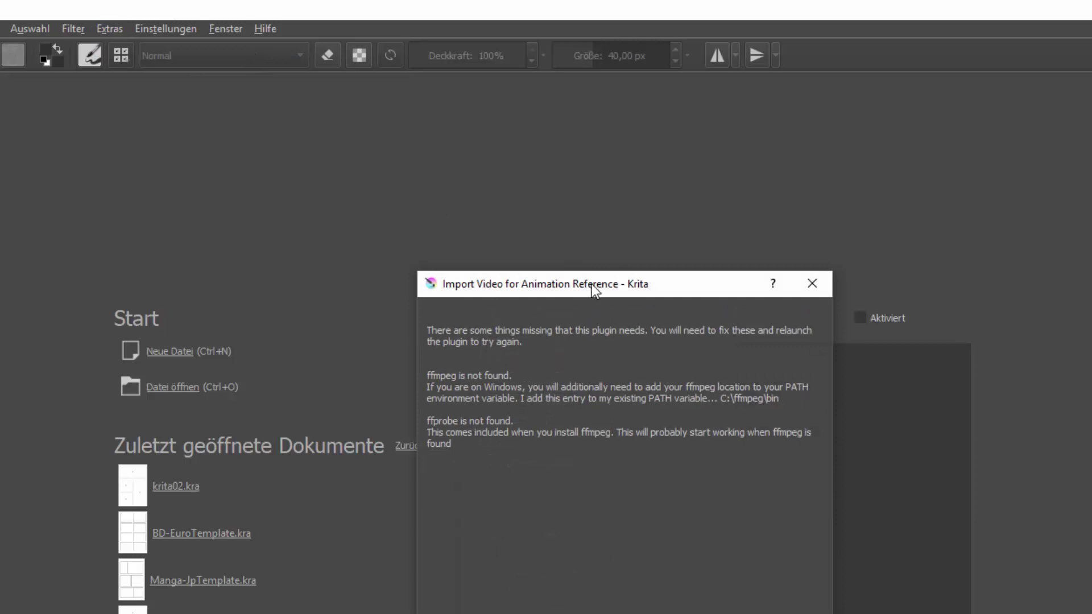
drag(593, 287, 511, 238)
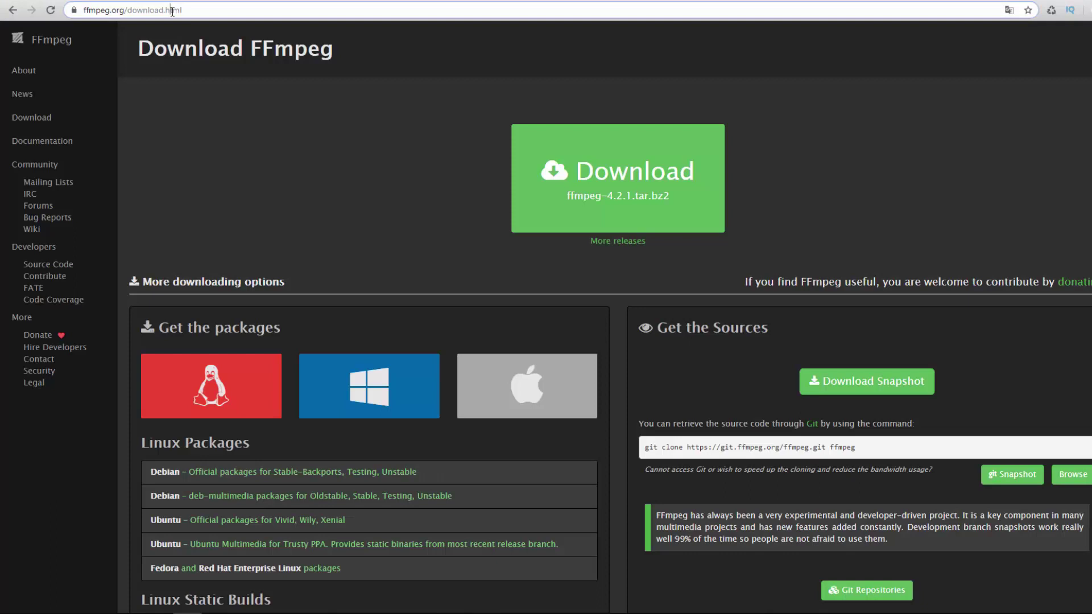
Browse File Explorer to C:\ffmpeg\bin showing ffmpeg.exe and ffprobe.exe, then bring up System Properties
click(198, 11)
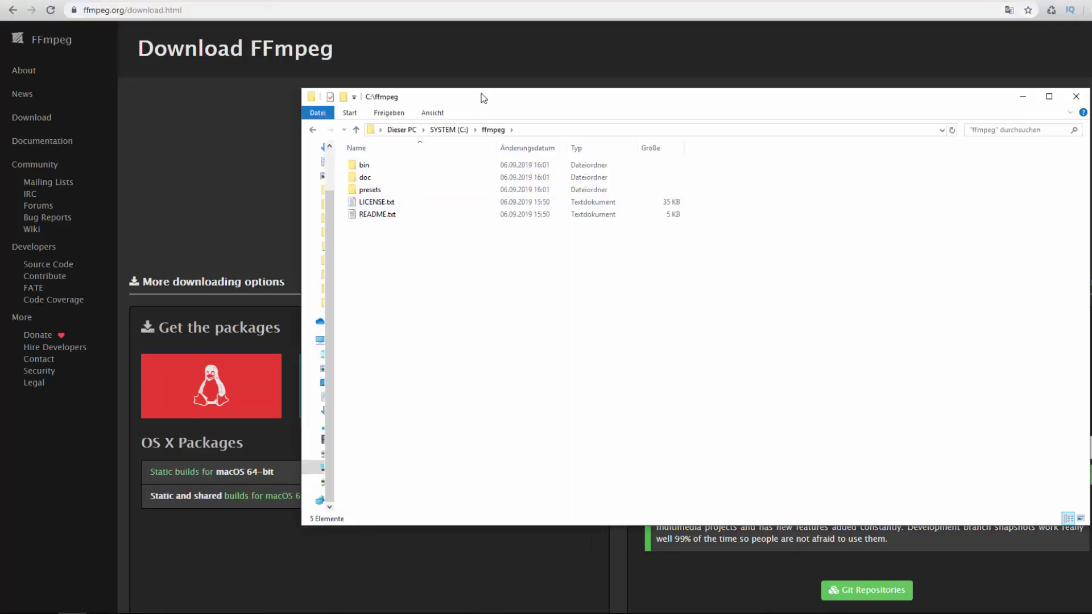
drag(481, 93, 382, 39)
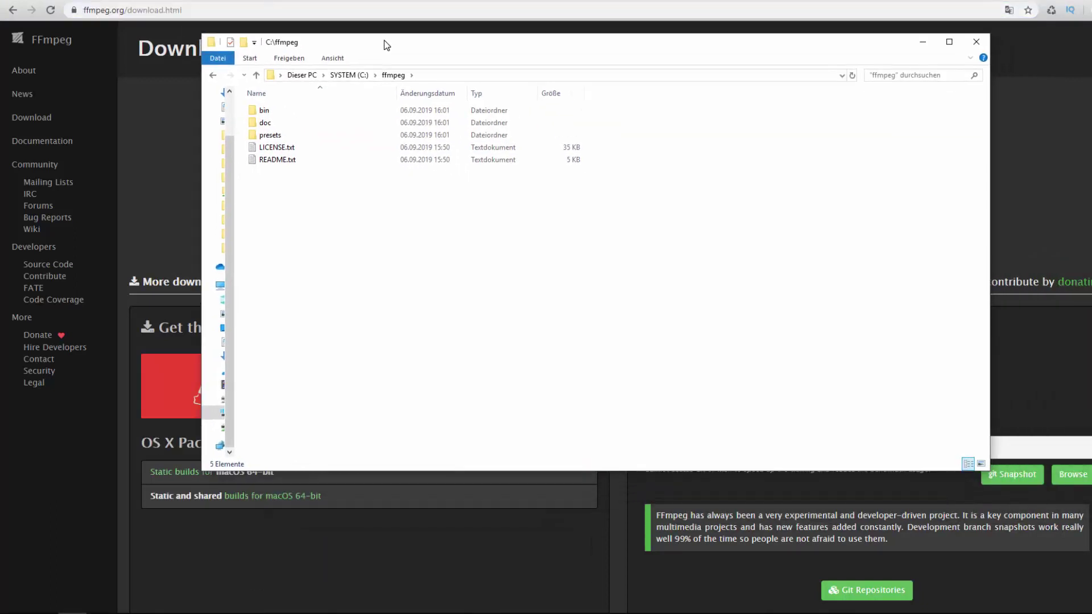
click(448, 75)
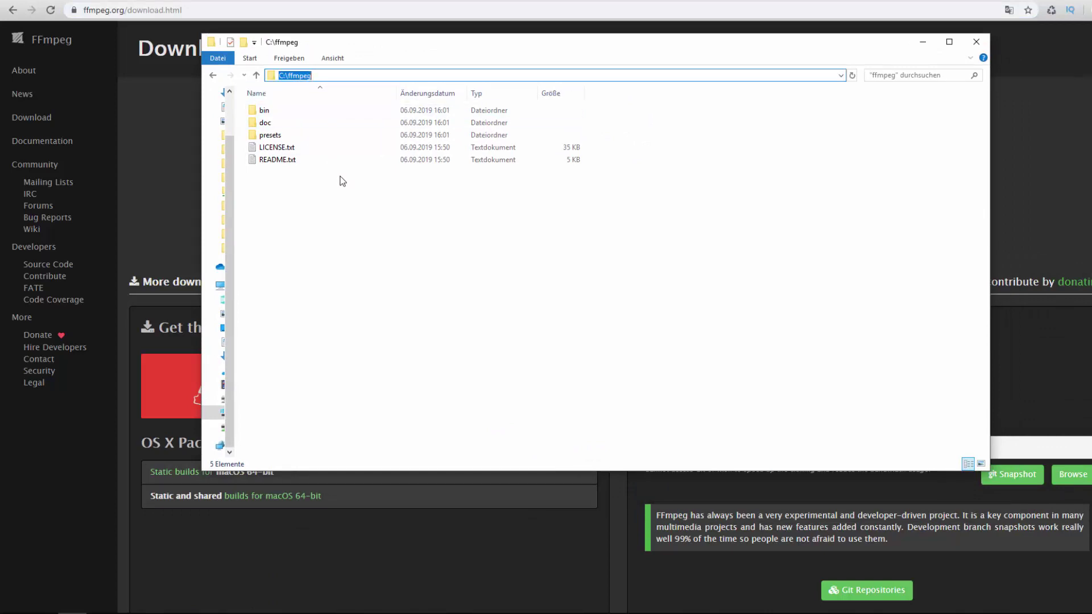
double_click(264, 111)
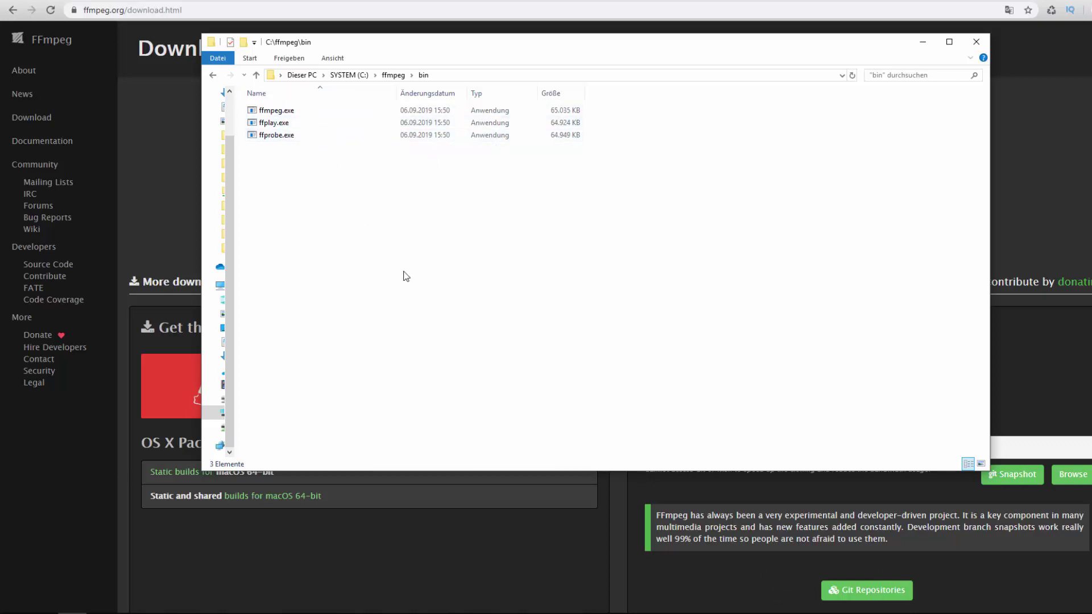
key(alt+Tab)
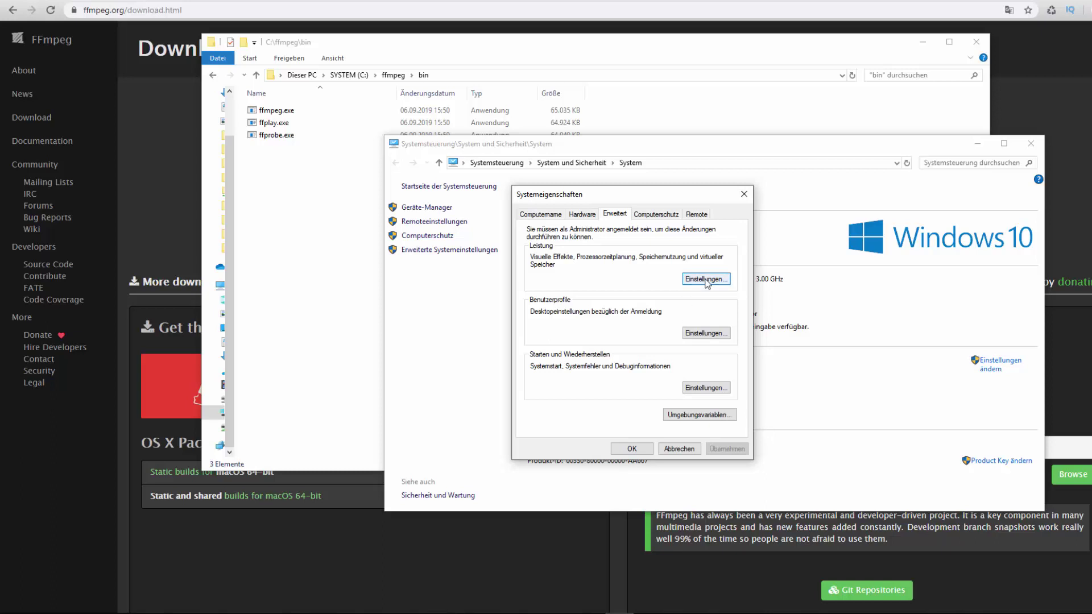
Verify the user Path variable contains C:\FFmpeg\bin, then close the Path editor
click(695, 420)
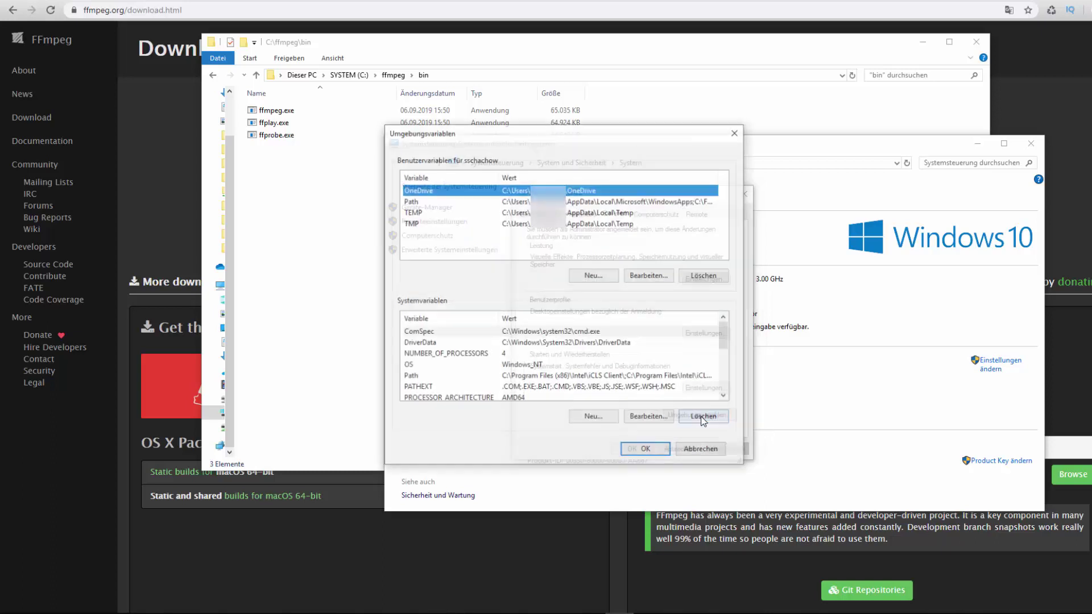
click(523, 202)
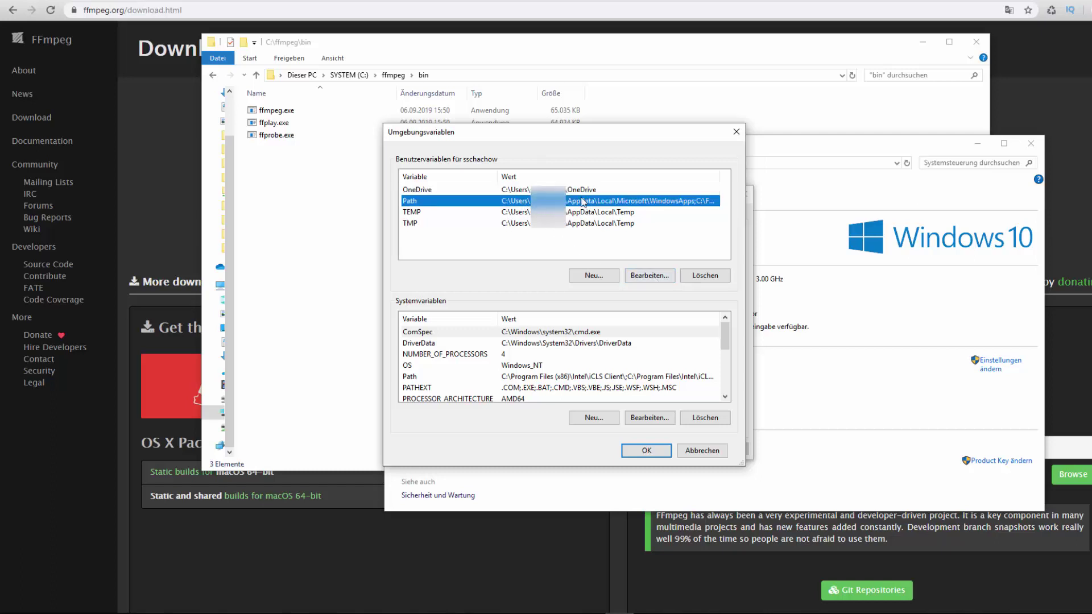
double_click(548, 201)
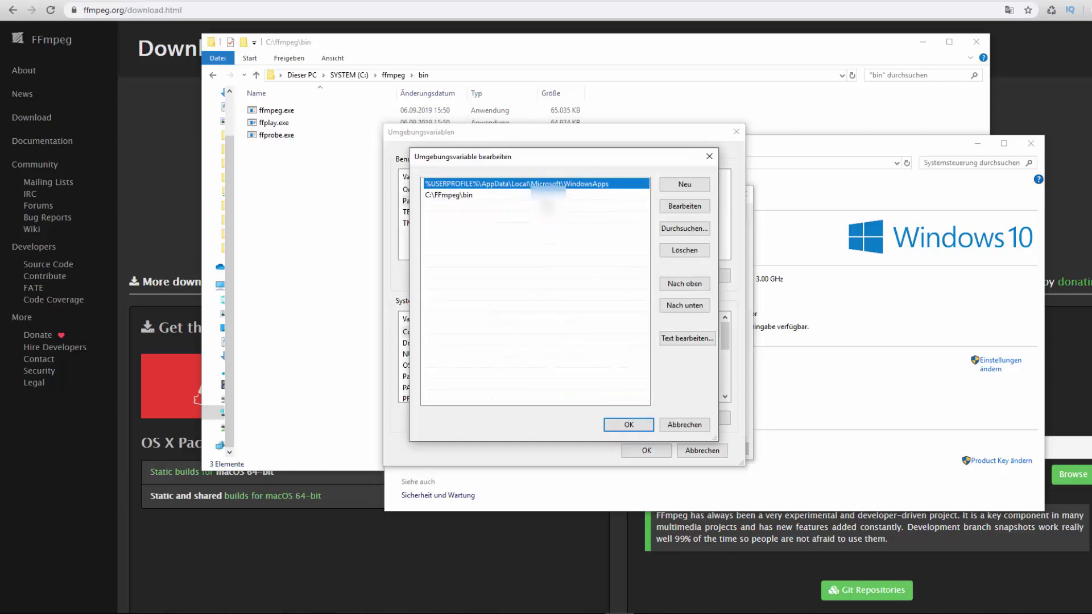
click(510, 199)
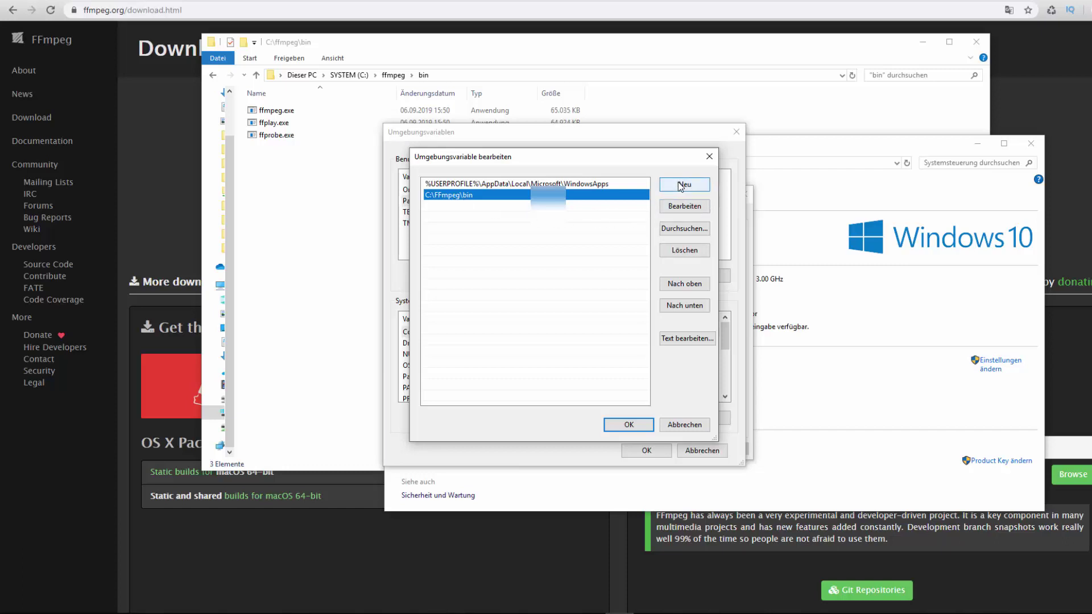
click(710, 157)
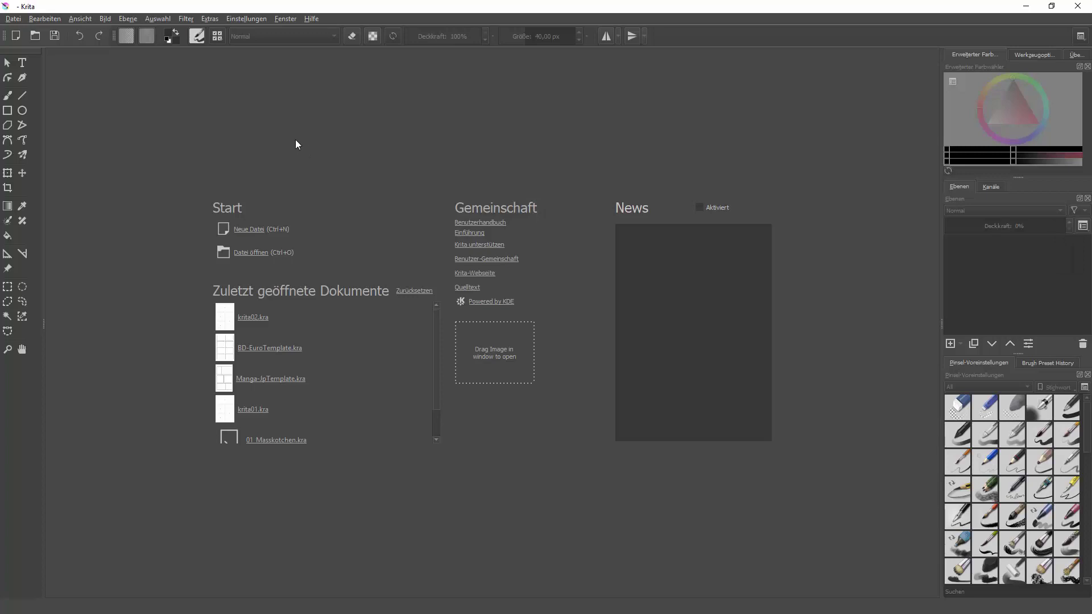
Relaunch Animator Video Reference from Extras > Skripte, now without the ffmpeg warning
click(211, 19)
mouse_move(225, 31)
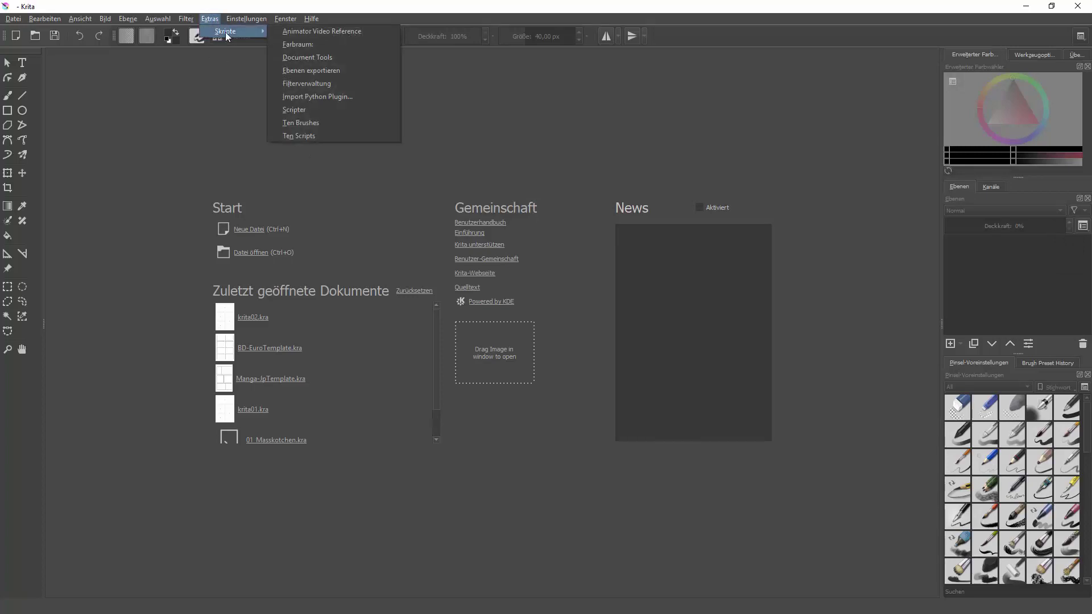
click(342, 33)
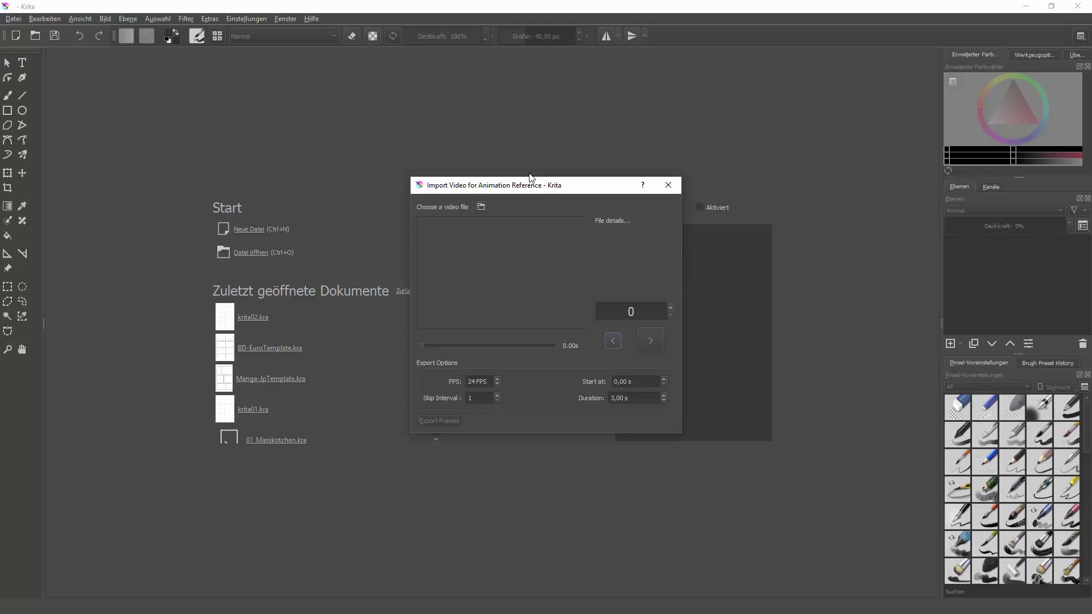
Load the 1920×1080, 24 fps, 230-frame beach video from the downloads folder into the importer
click(481, 207)
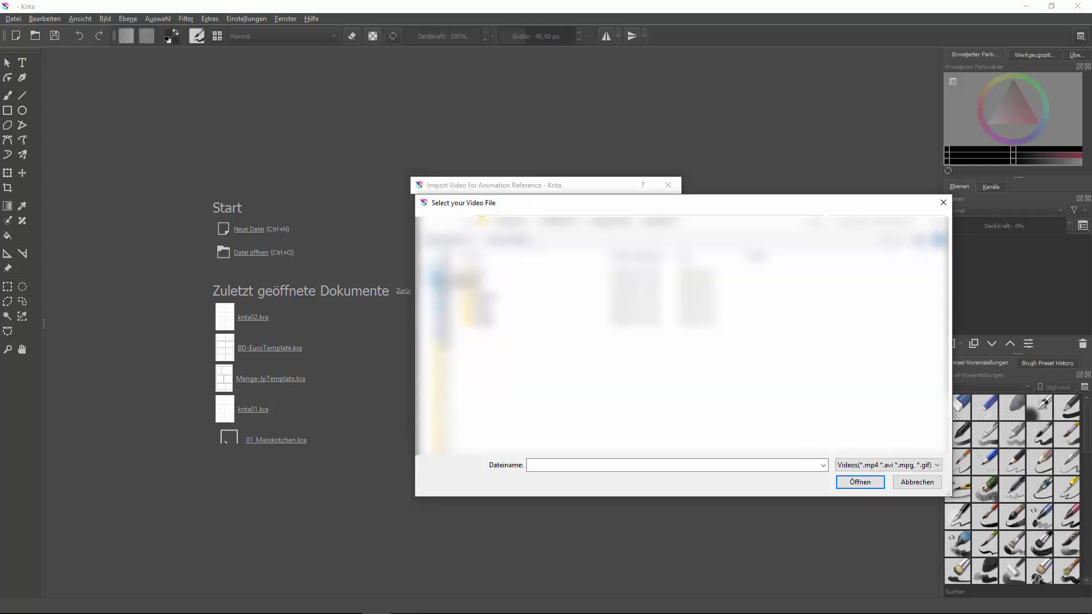
click(466, 311)
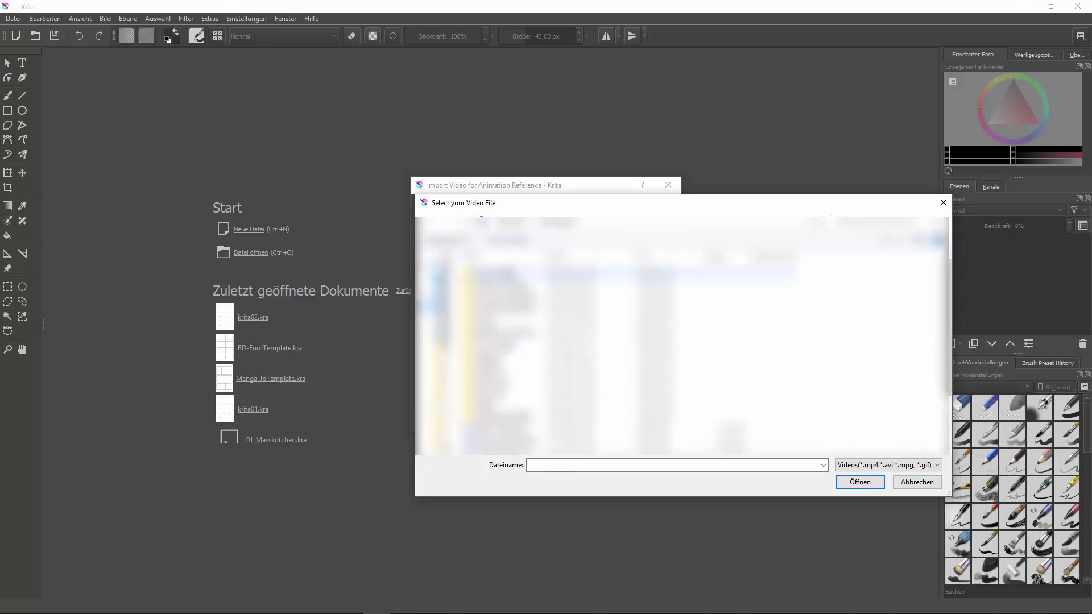
click(512, 400)
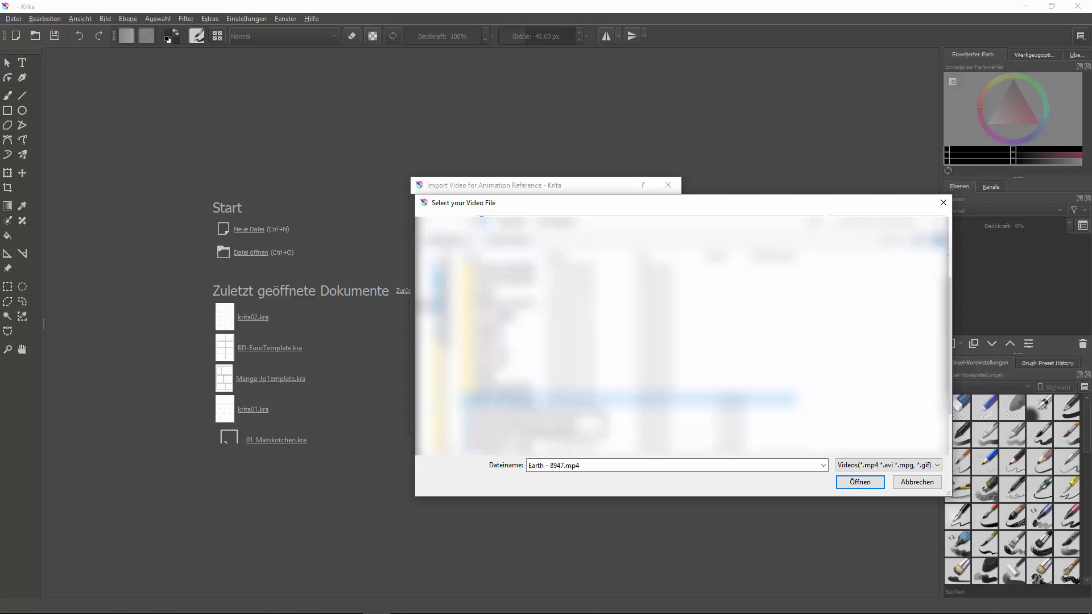
double_click(501, 400)
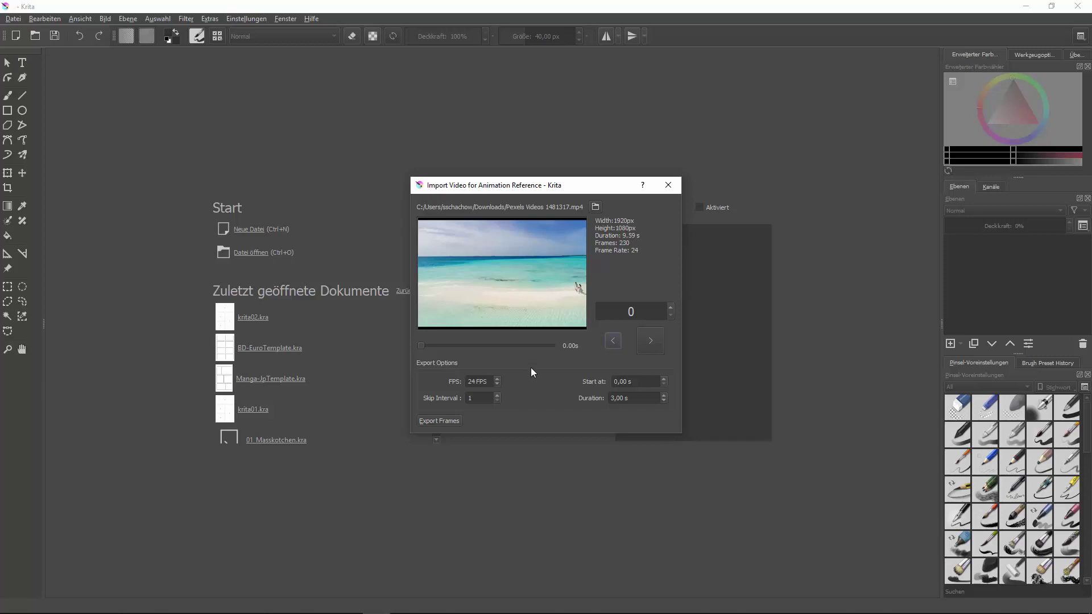
Step and scrub the beach clip preview a few frames forward
click(651, 344)
click(649, 342)
click(649, 343)
click(649, 342)
mouse_move(427, 346)
mouse_down()
mouse_move(548, 344)
mouse_move(456, 346)
mouse_up()
Set Duration to 10 seconds, move the preview to about 7.33 s, and export the frames
click(663, 395)
click(664, 395)
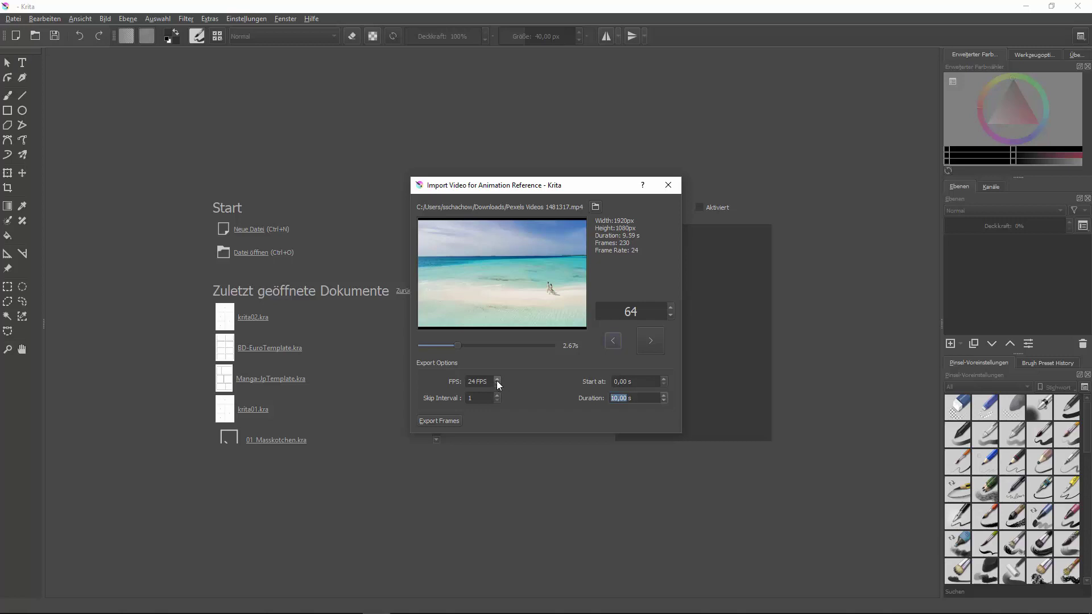
drag(459, 346, 520, 346)
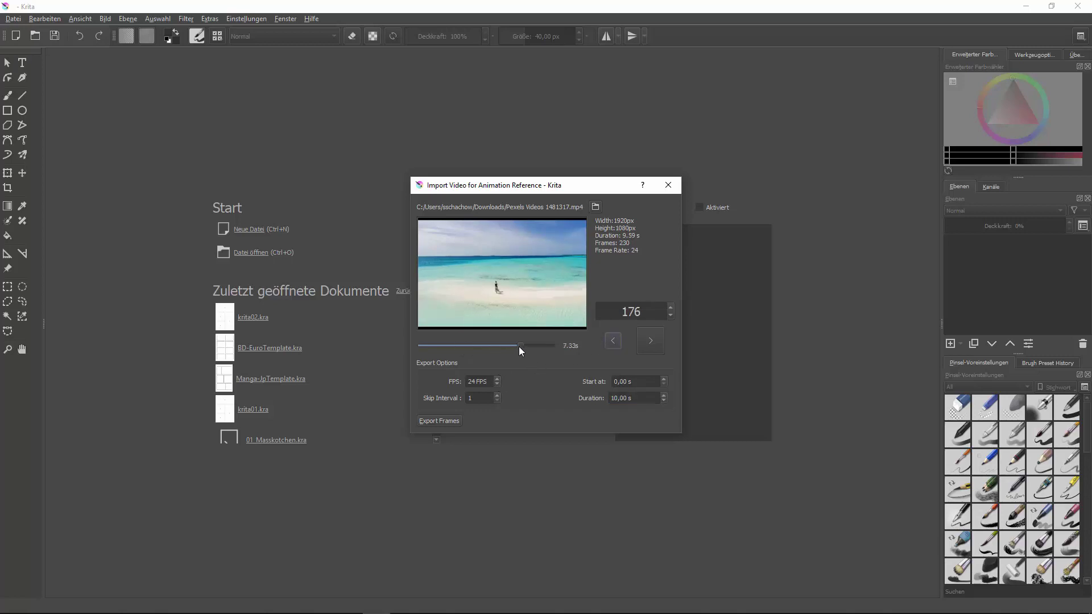
click(443, 420)
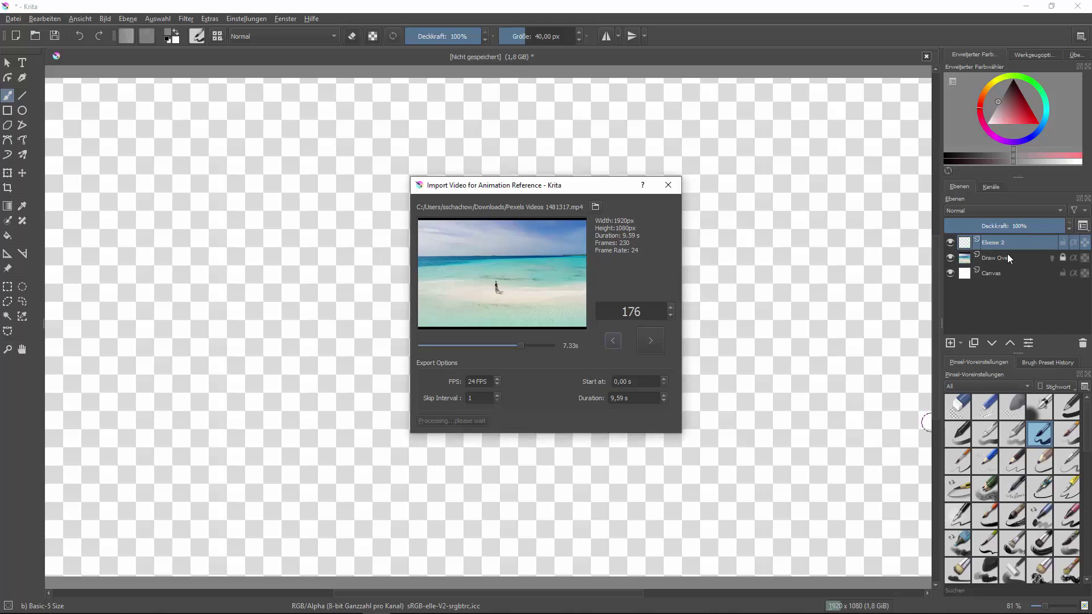
Select the Draw Over layer and switch to the Animation workspace
click(1009, 258)
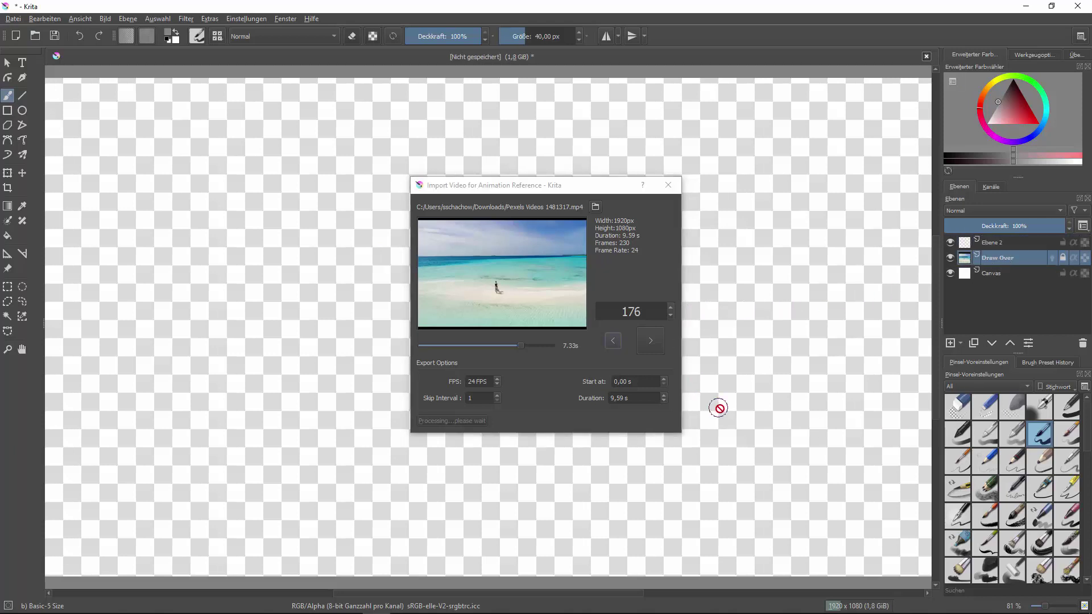
scroll(720, 408, down, 1)
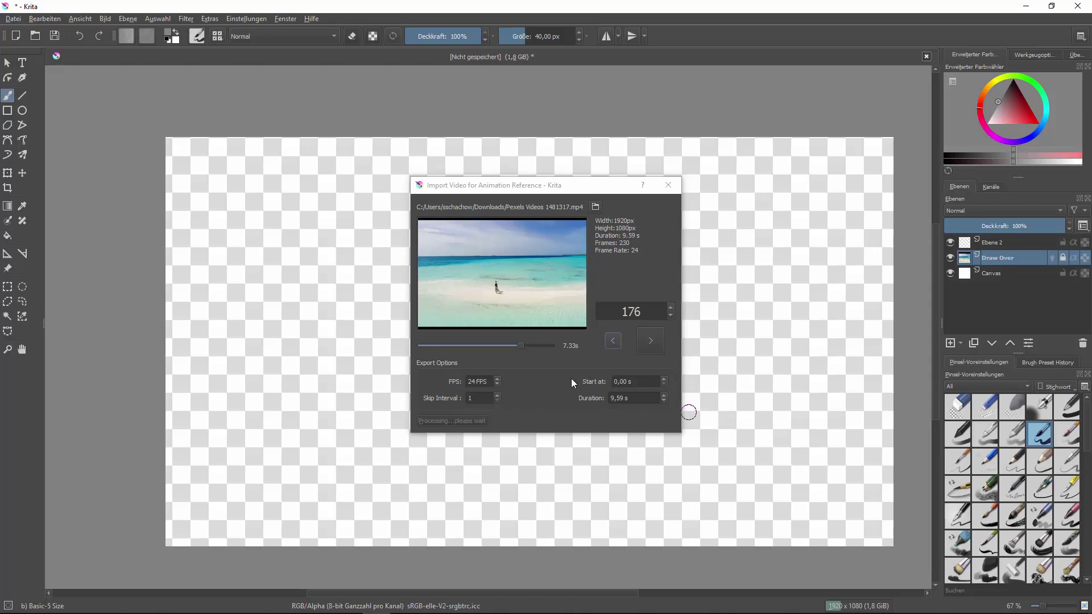
click(1081, 36)
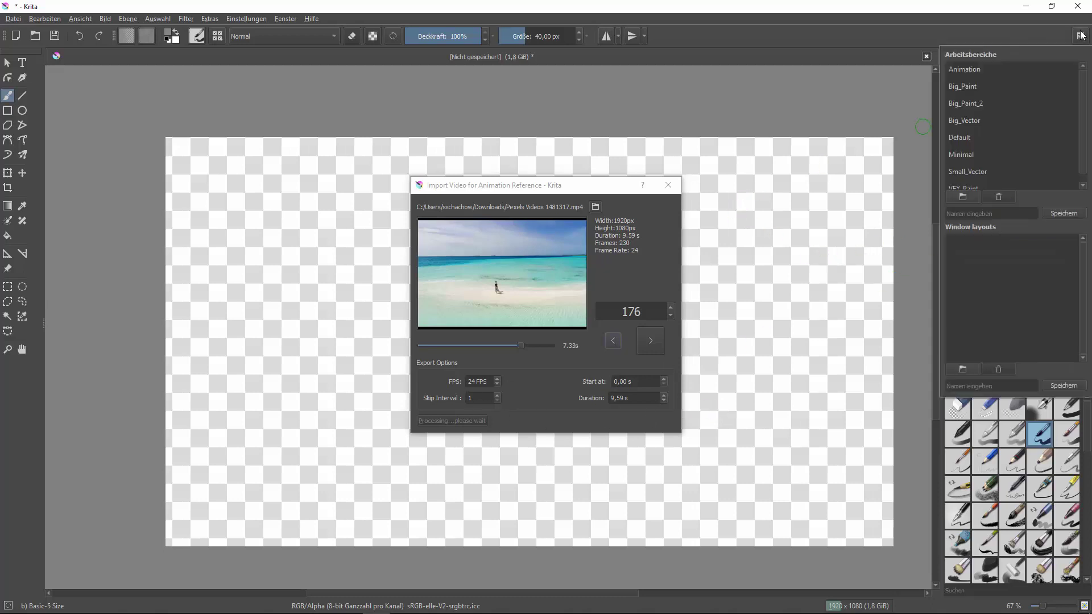
click(997, 69)
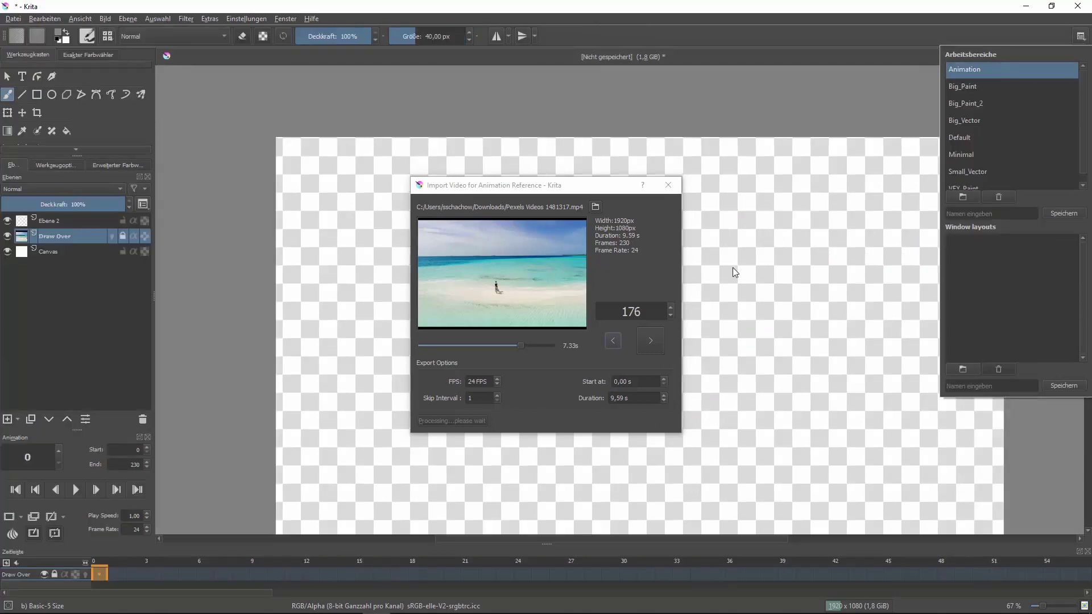
Return the timeline playhead to frame 0 and close the video import dialog
click(224, 561)
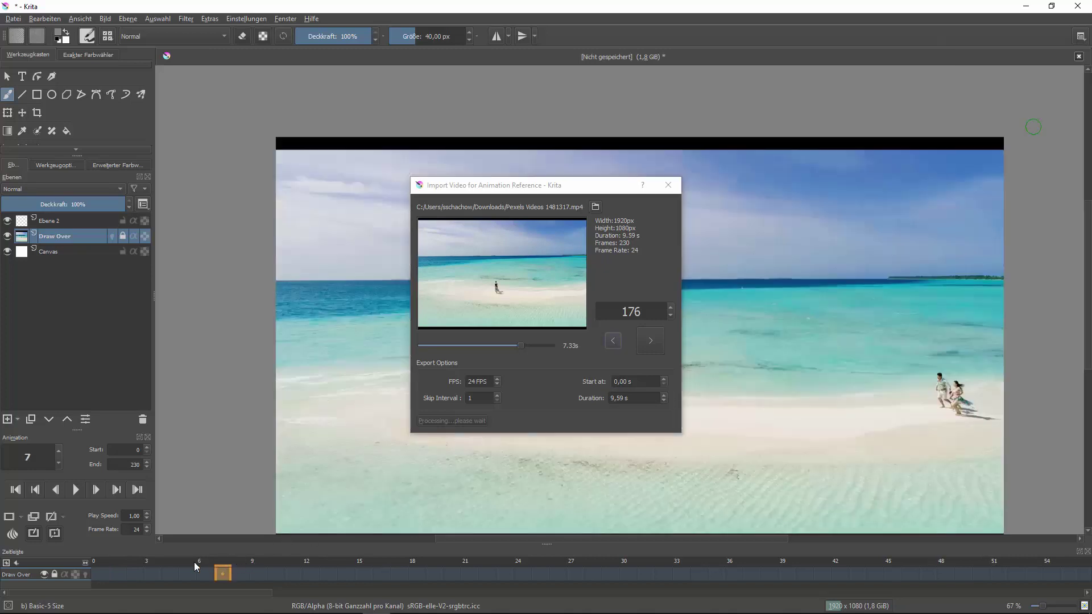
drag(193, 561, 103, 561)
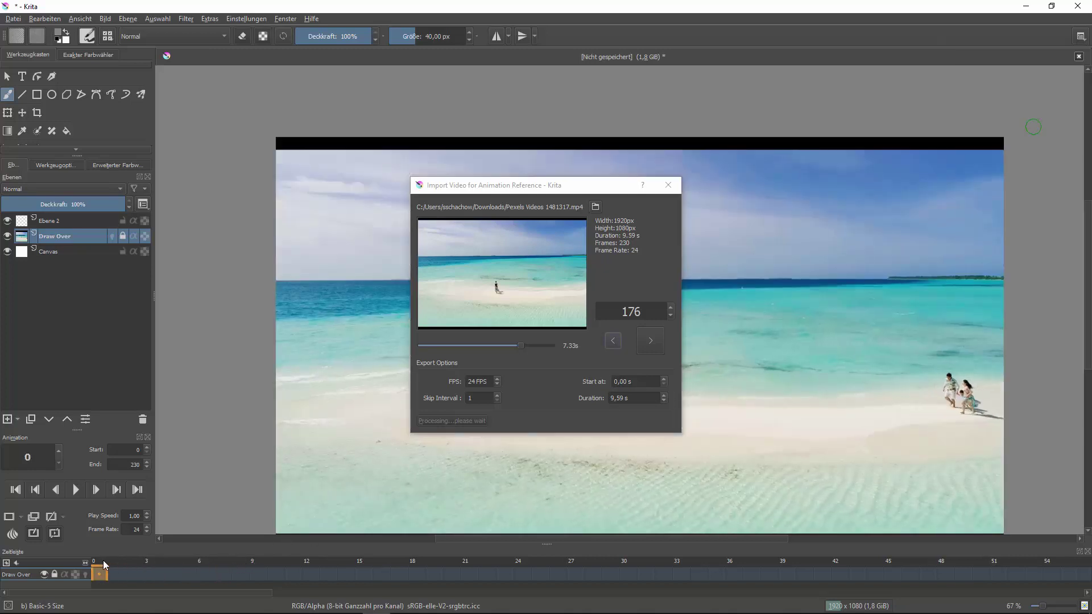
scroll(271, 278, down, 1)
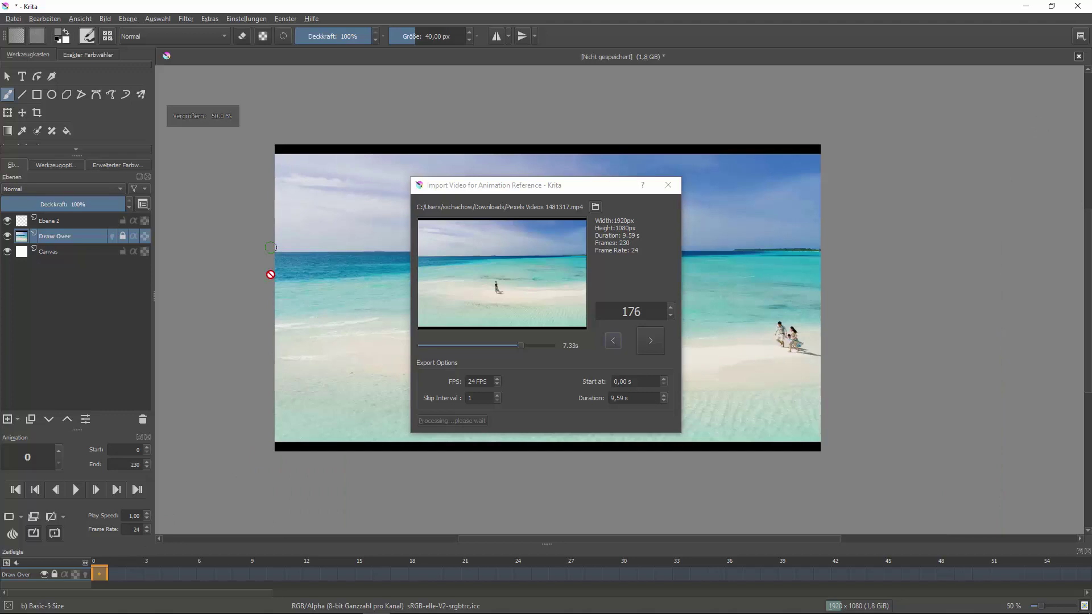
scroll(271, 274, up, 1)
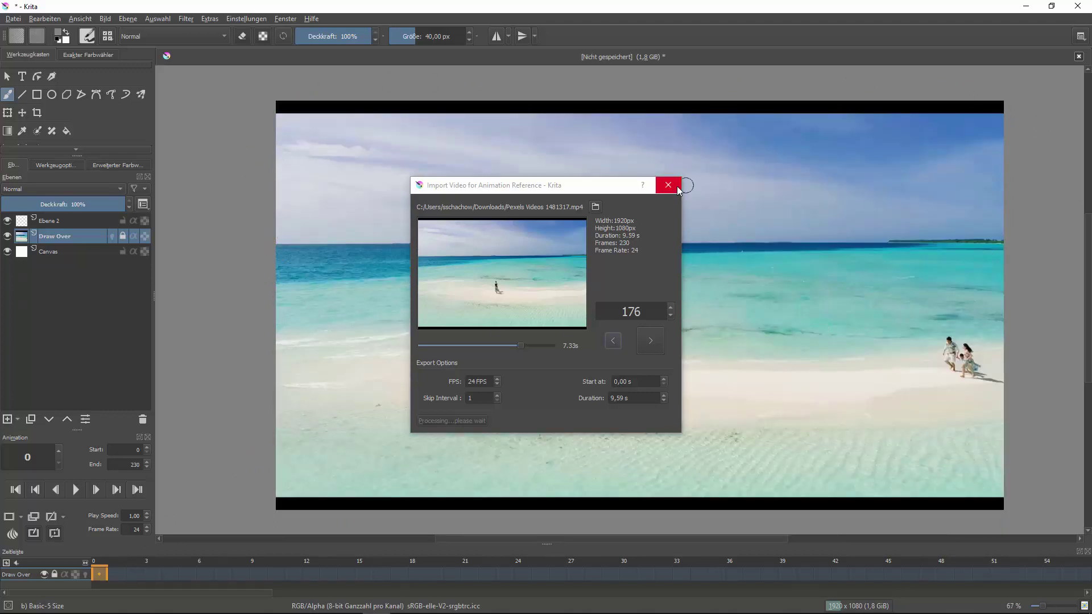
click(678, 188)
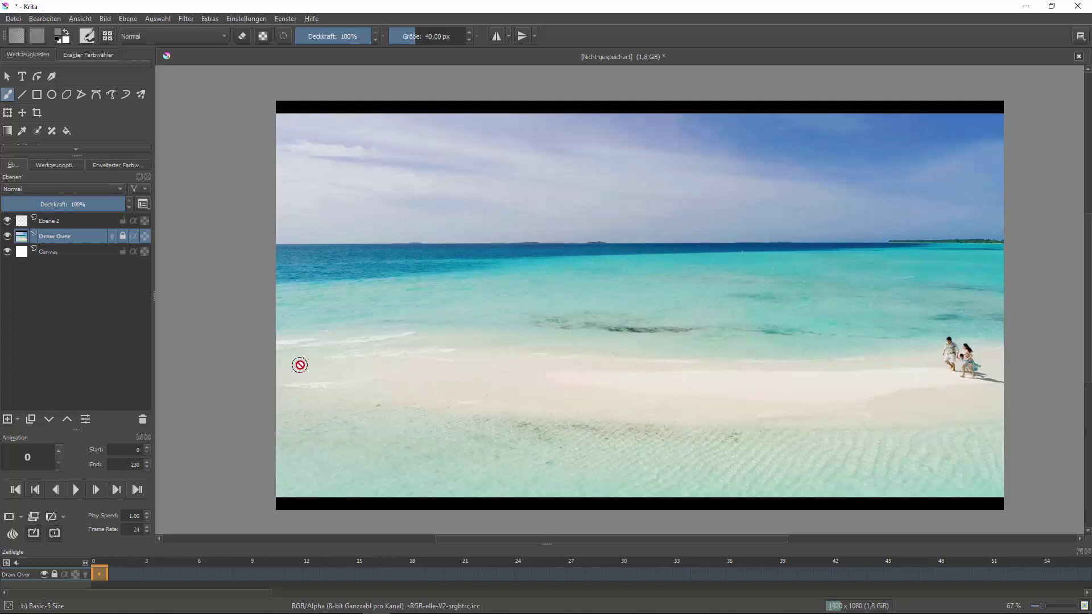
Create a blank keyframe at frame 0 on the paint layer Ebene 4
click(56, 227)
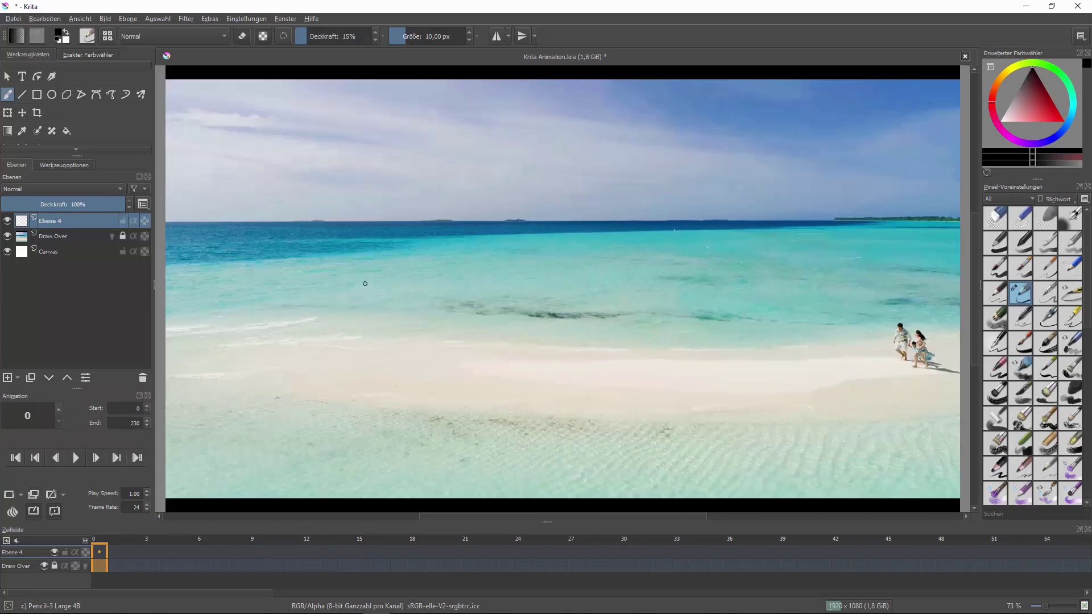
right_click(100, 553)
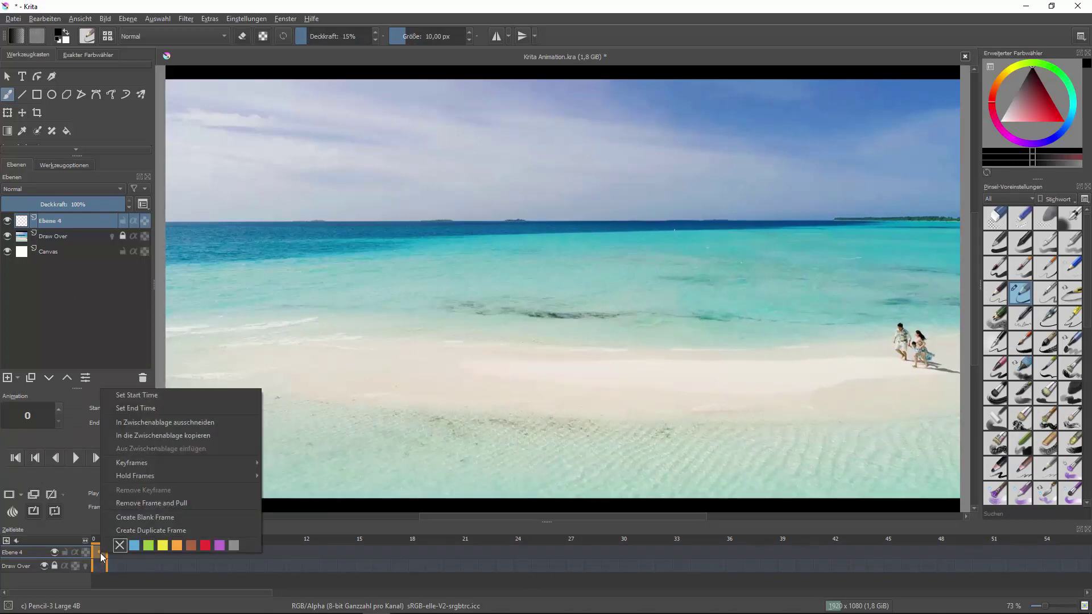
click(148, 517)
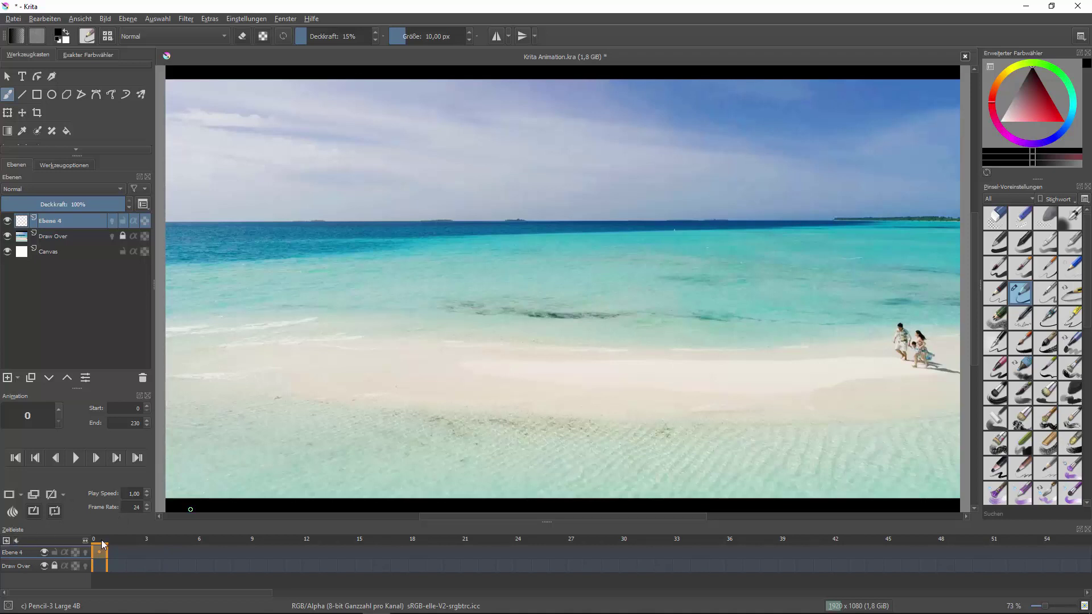
Check the onion skin settings and turn on onion skinning for Ebene 4
click(12, 512)
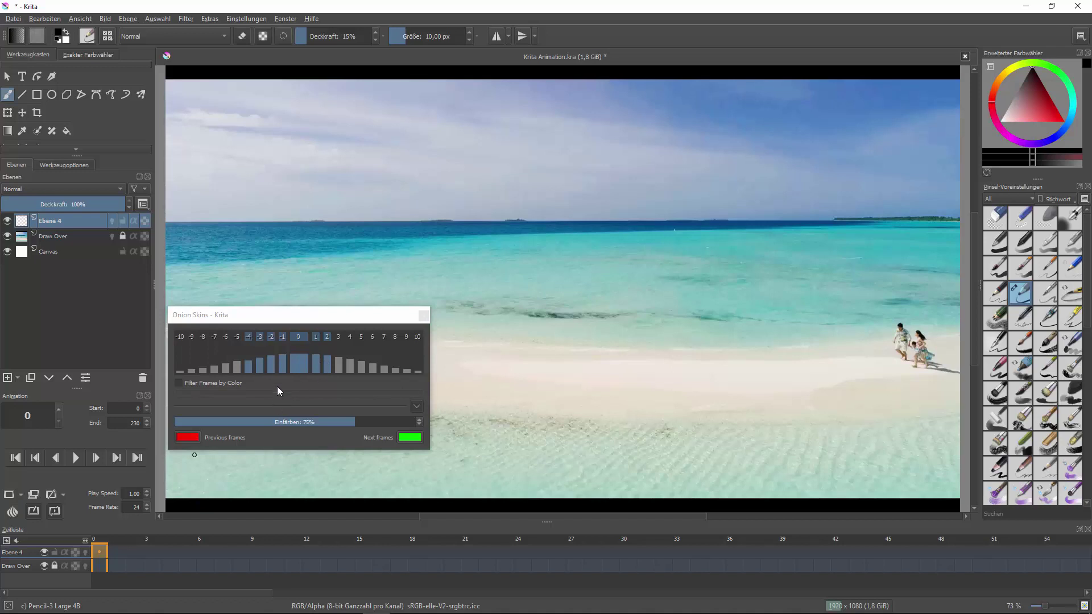
click(423, 316)
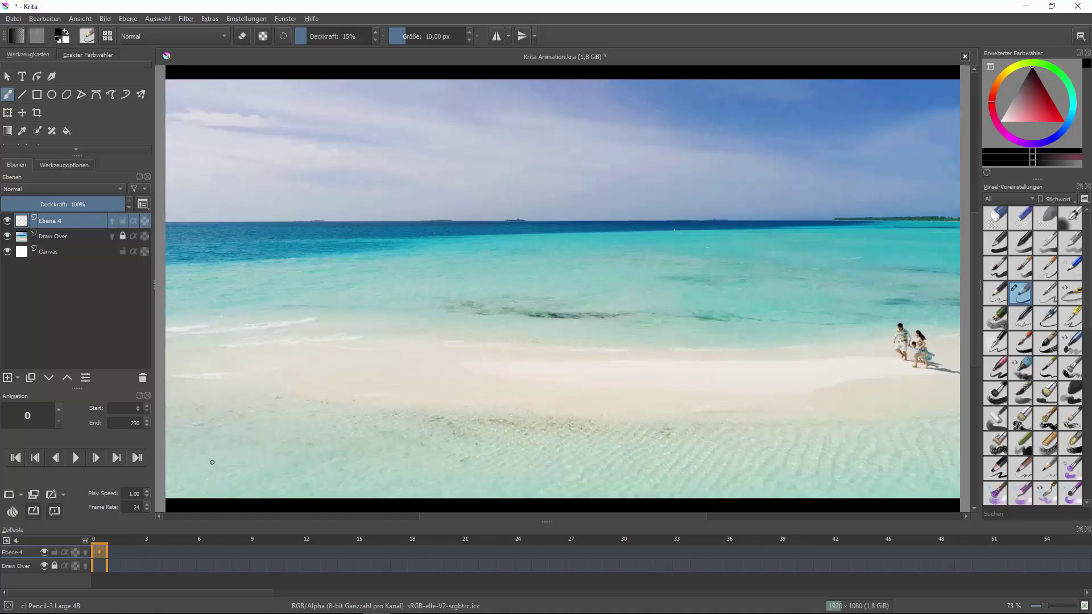
click(86, 552)
With the Basic-5 Size brush at about 12.67 px, sketch a shark fin in the water
scroll(350, 270, up, 5)
click(994, 267)
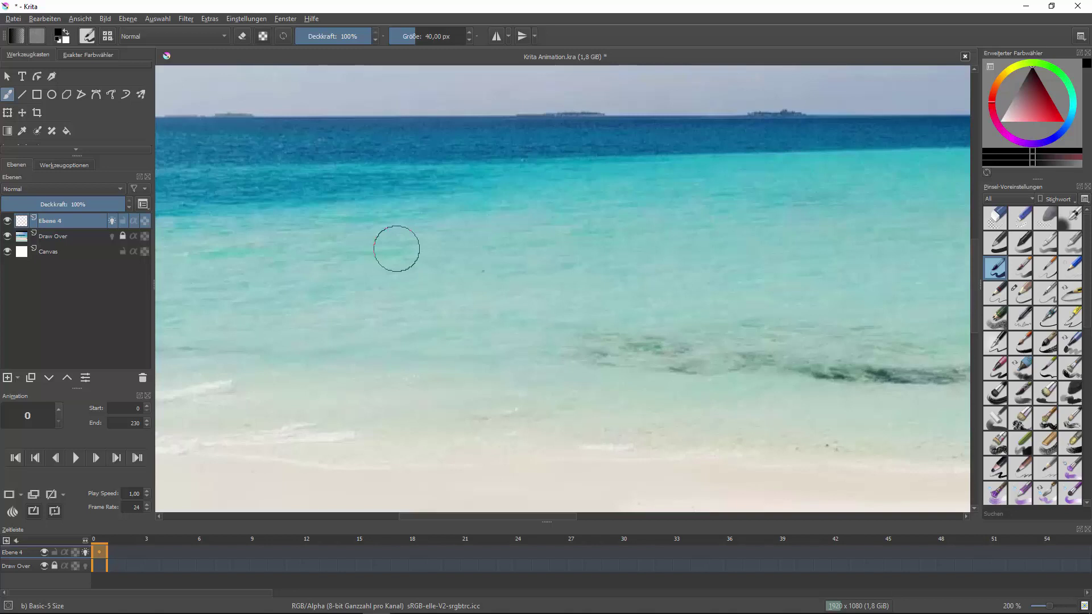
click(411, 38)
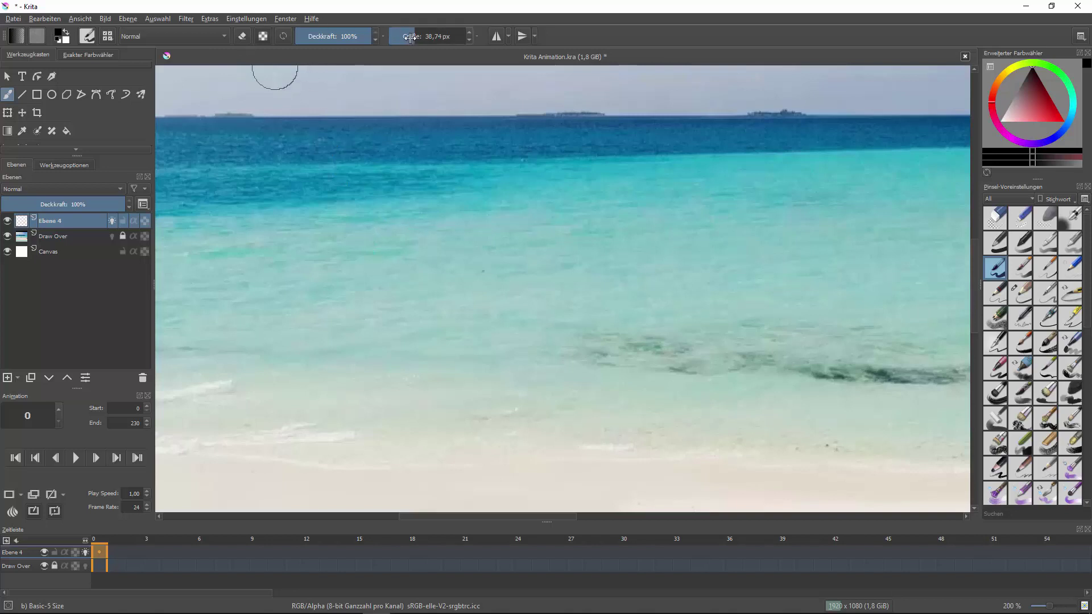
drag(410, 37, 405, 37)
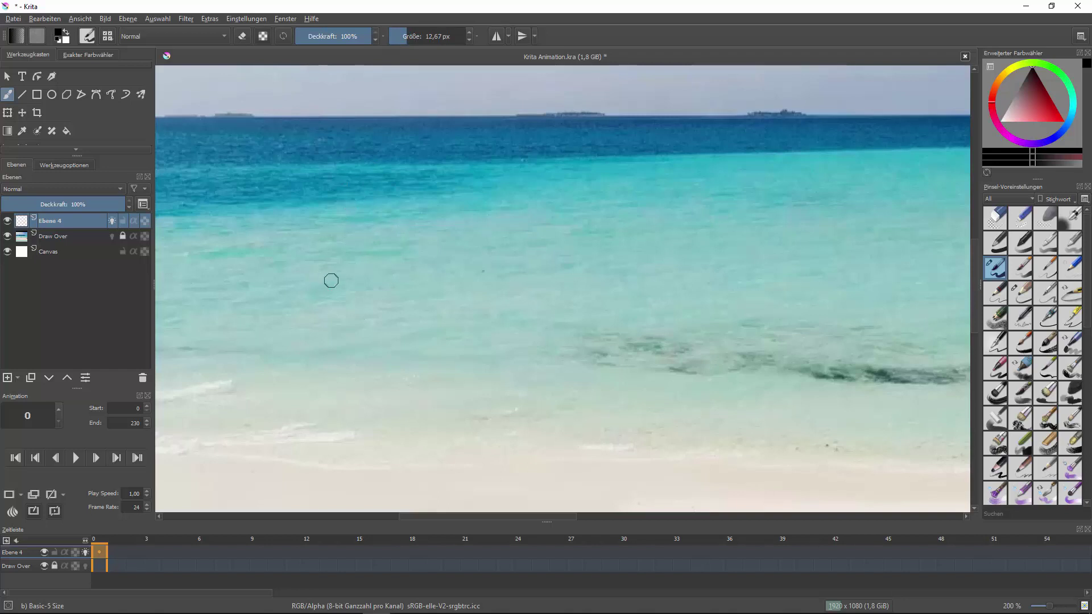
mouse_move(318, 272)
mouse_down()
mouse_move(492, 270)
mouse_move(408, 239)
mouse_move(427, 281)
mouse_move(456, 280)
mouse_up()
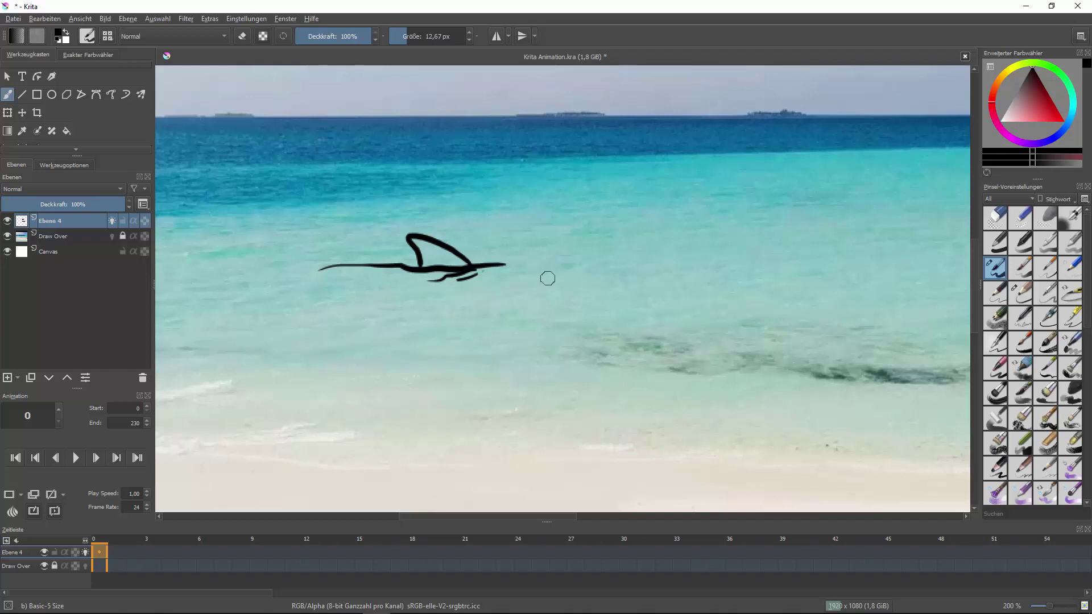
Duplicate the frame-0 fin drawing into frame 1 on Ebene 4
scroll(448, 282, down, 2)
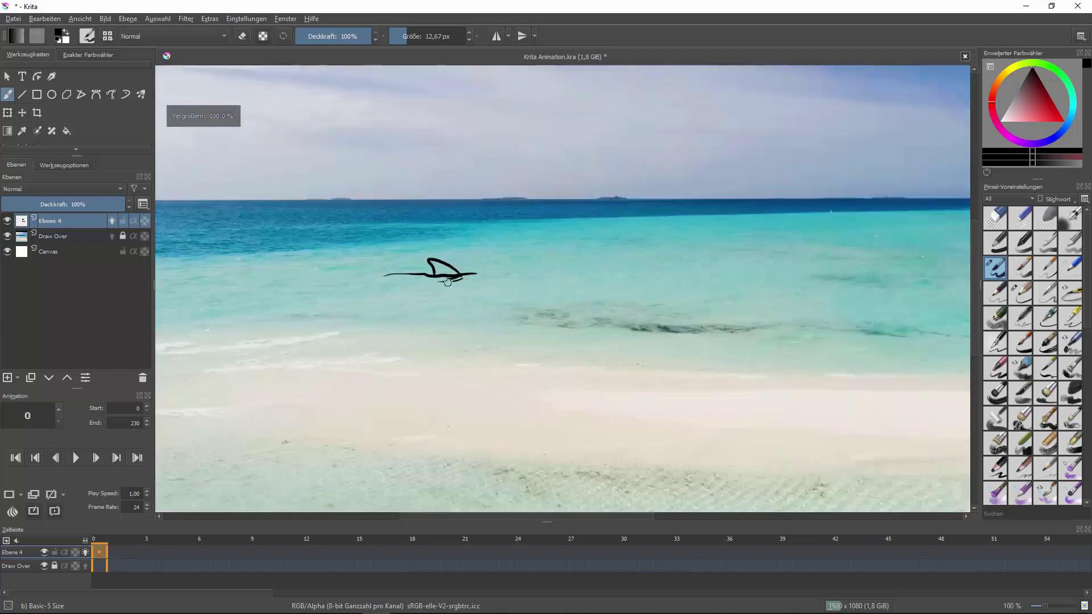
scroll(447, 282, down, 1)
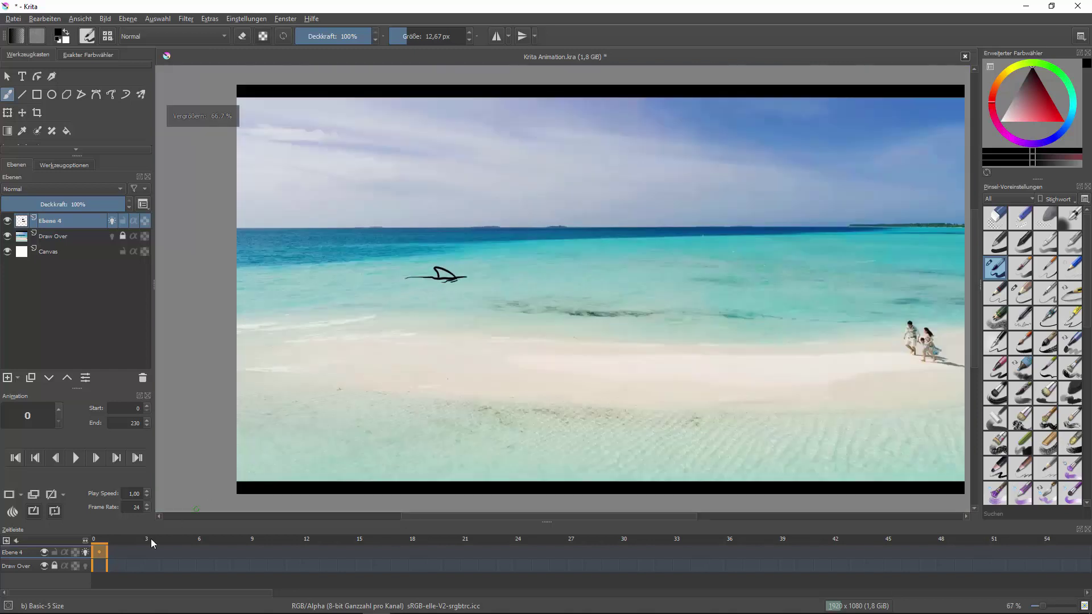
right_click(116, 552)
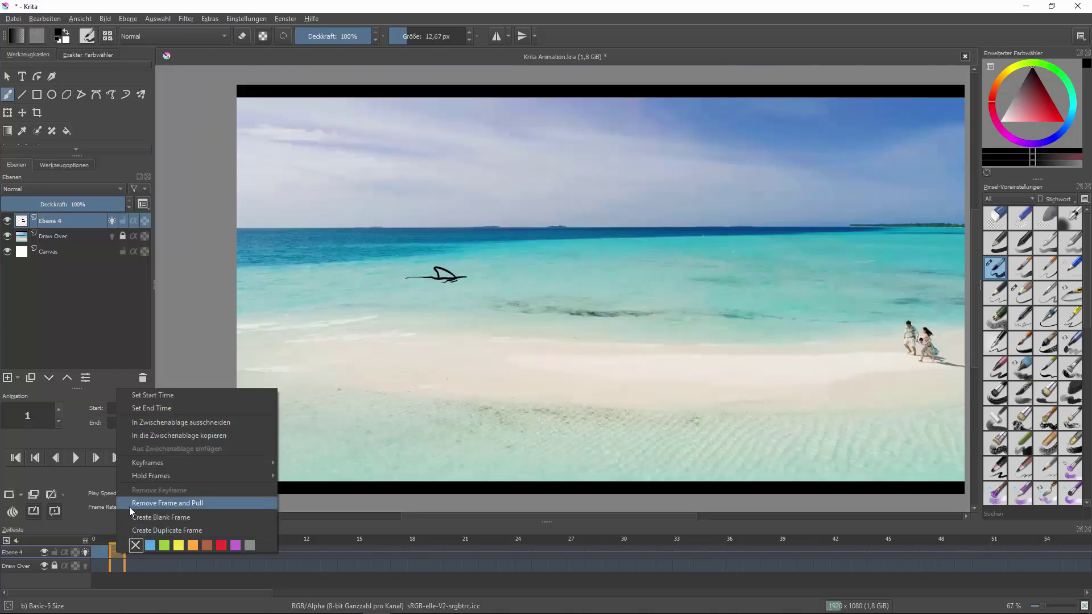
click(142, 531)
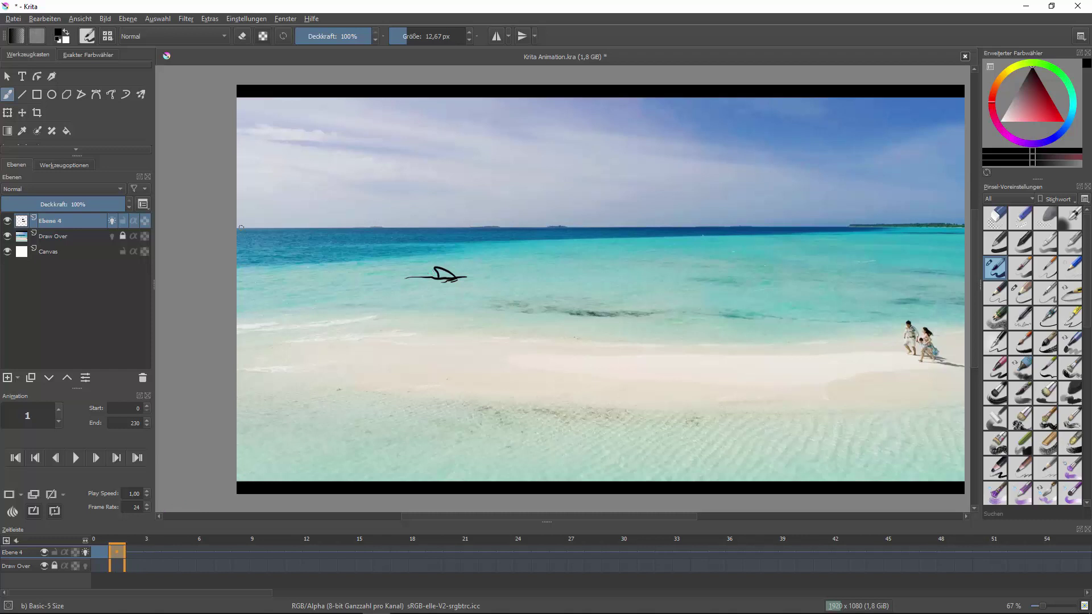
Compare frames 0, 1 and 25, then shift the frame-1 fin slightly right
click(100, 552)
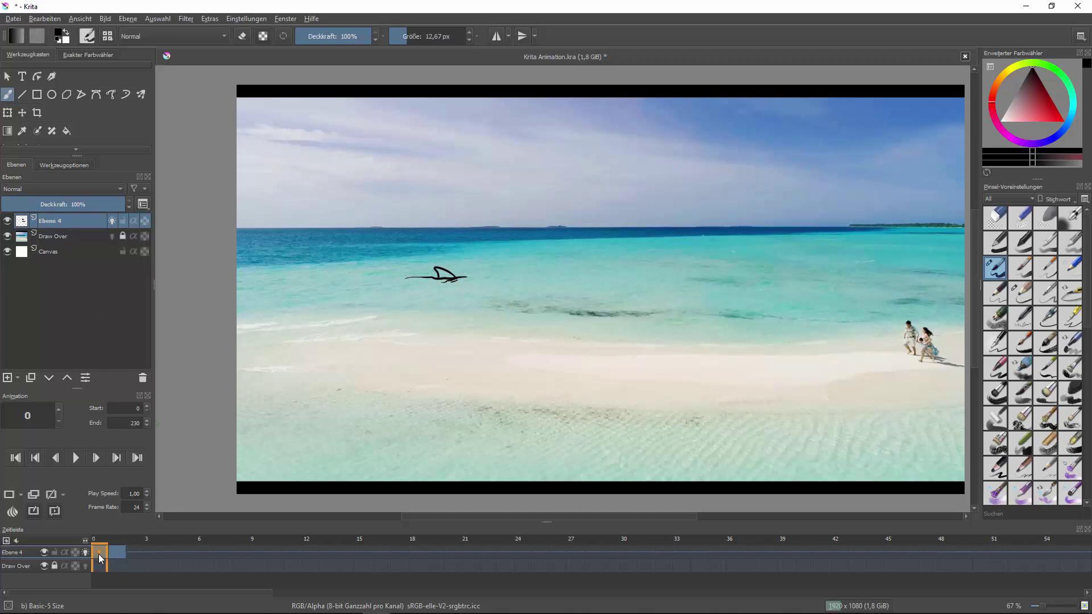
click(119, 555)
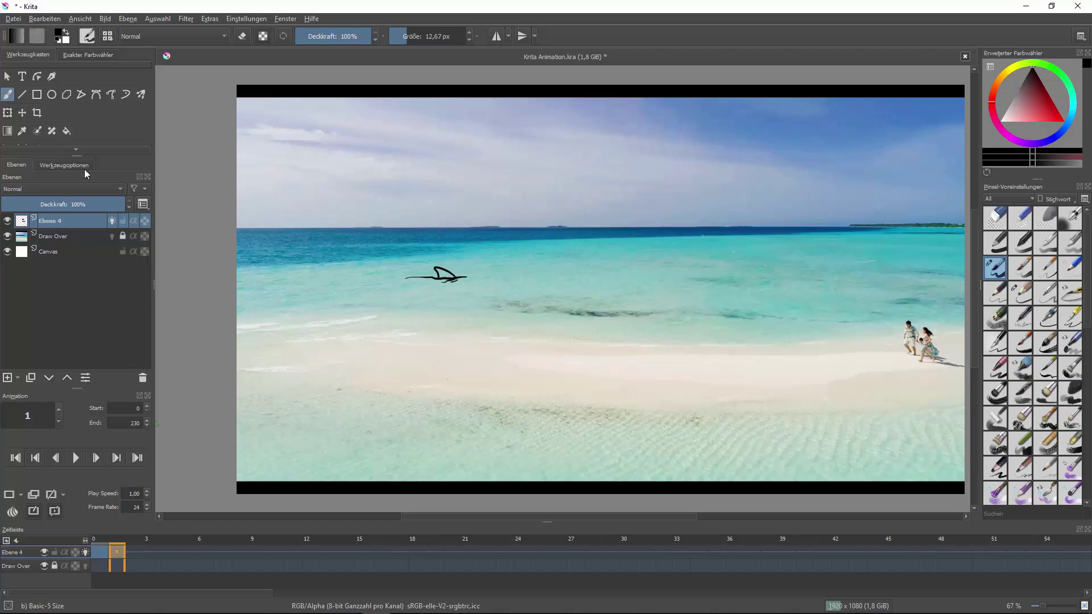
click(466, 554)
click(535, 554)
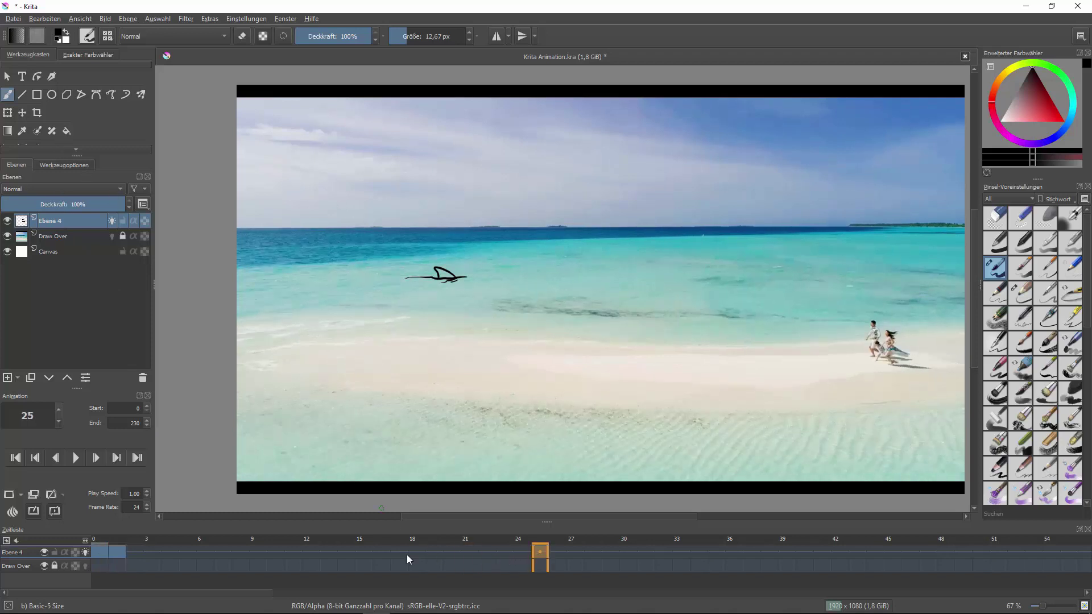
click(117, 552)
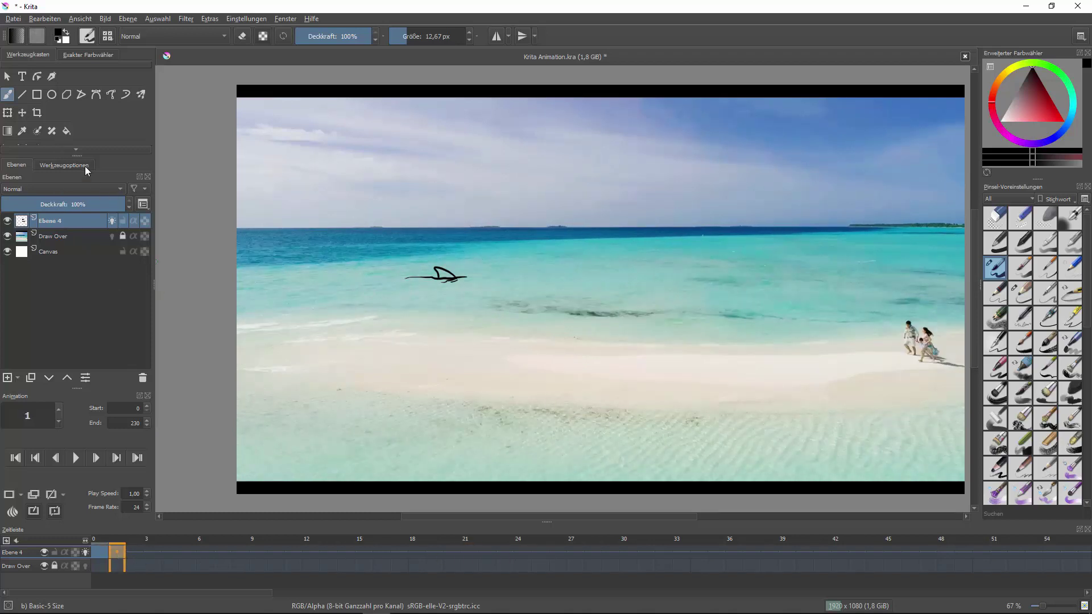
click(21, 113)
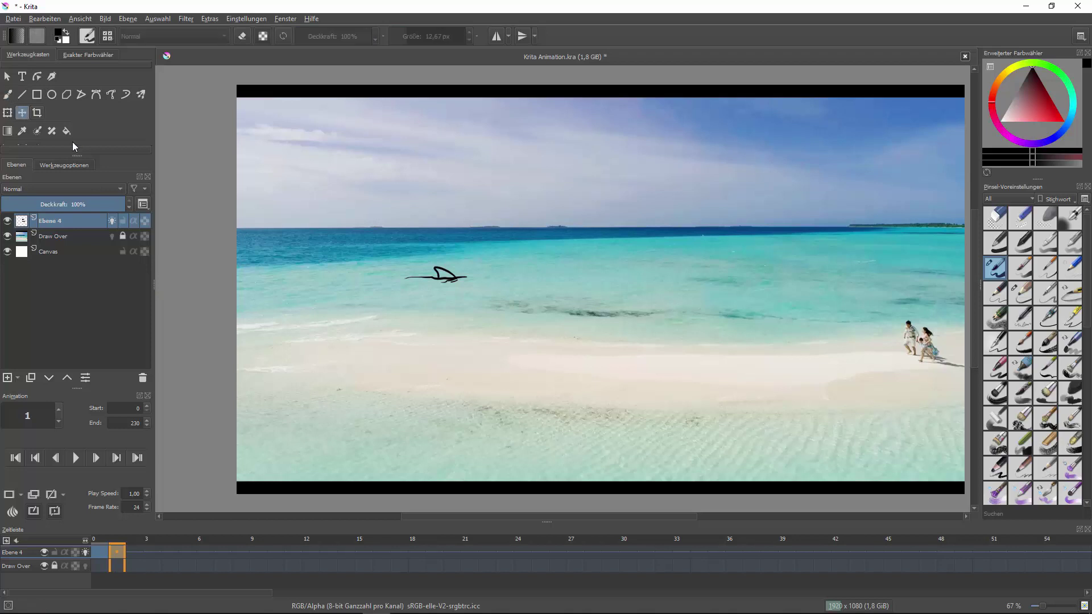
drag(465, 284, 457, 278)
scroll(438, 280, up, 3)
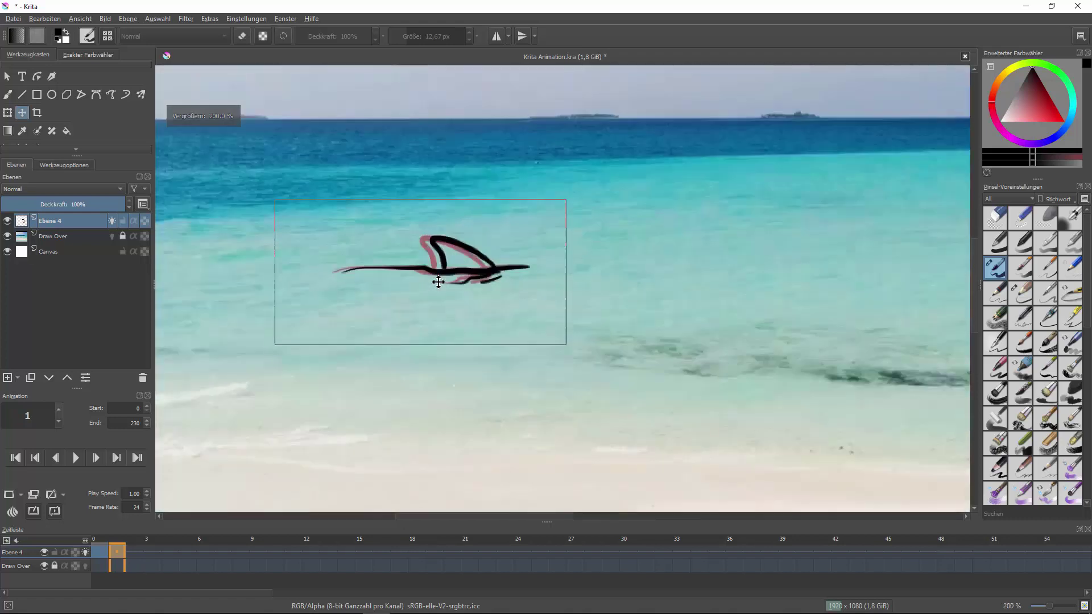
Review the onion skin settings, then duplicate the fin into frame 2 and nudge it right
click(12, 511)
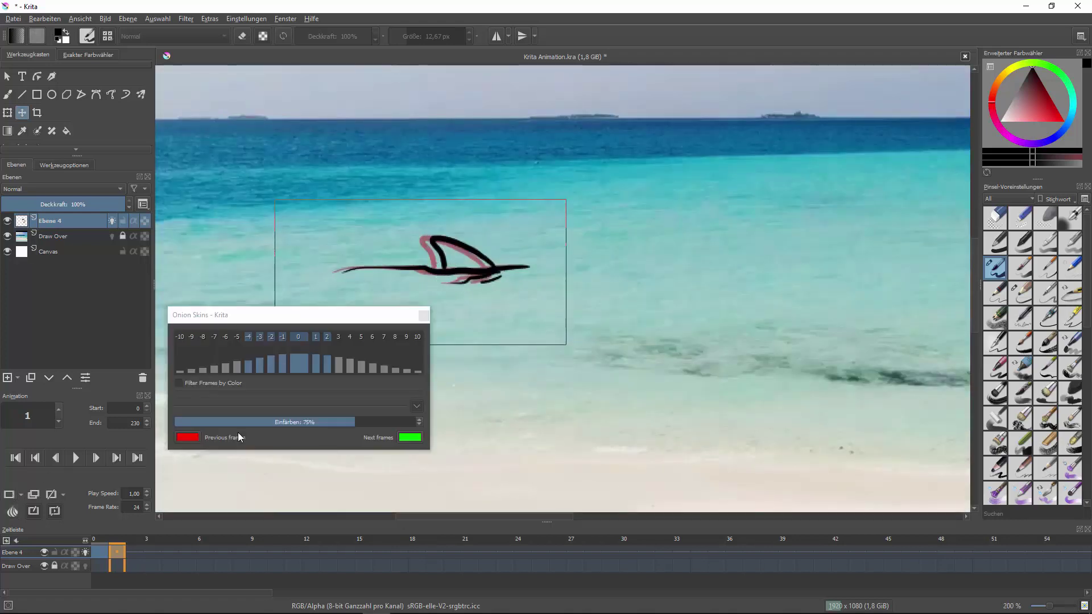
click(424, 316)
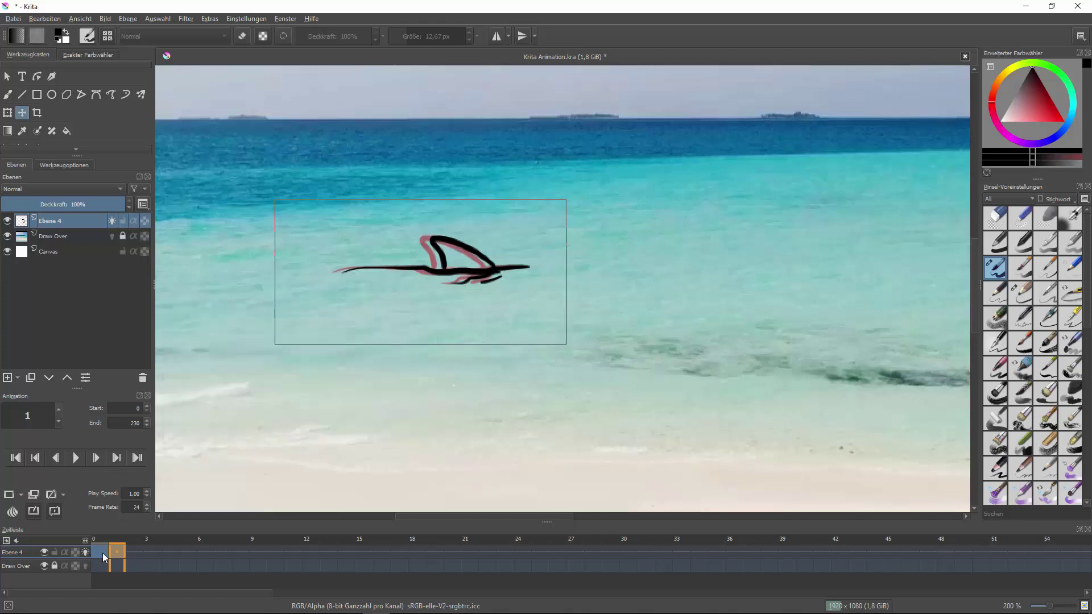
right_click(137, 550)
click(154, 527)
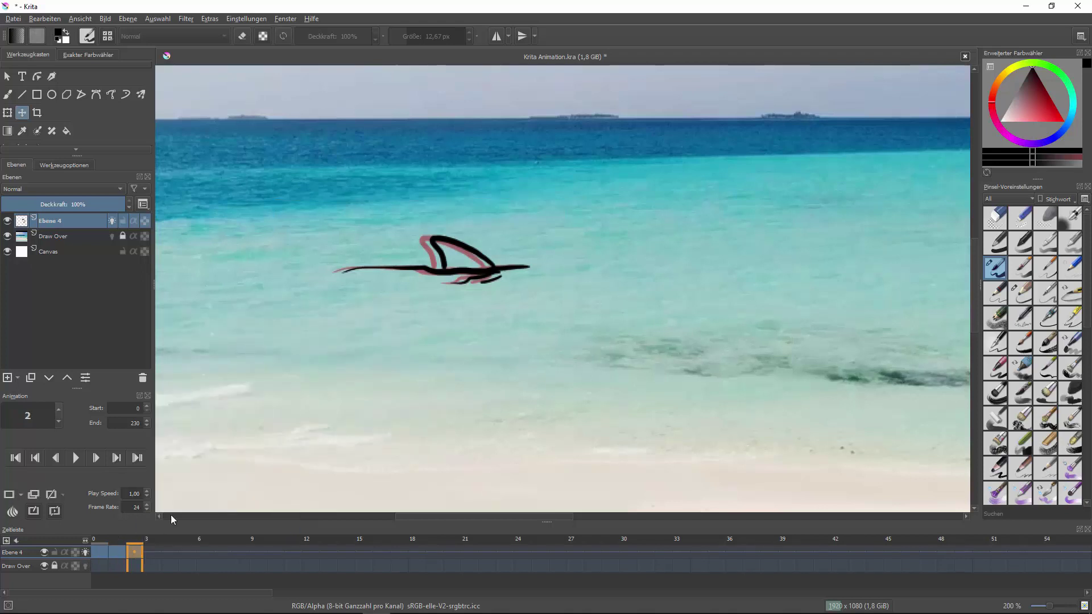
drag(503, 267, 501, 266)
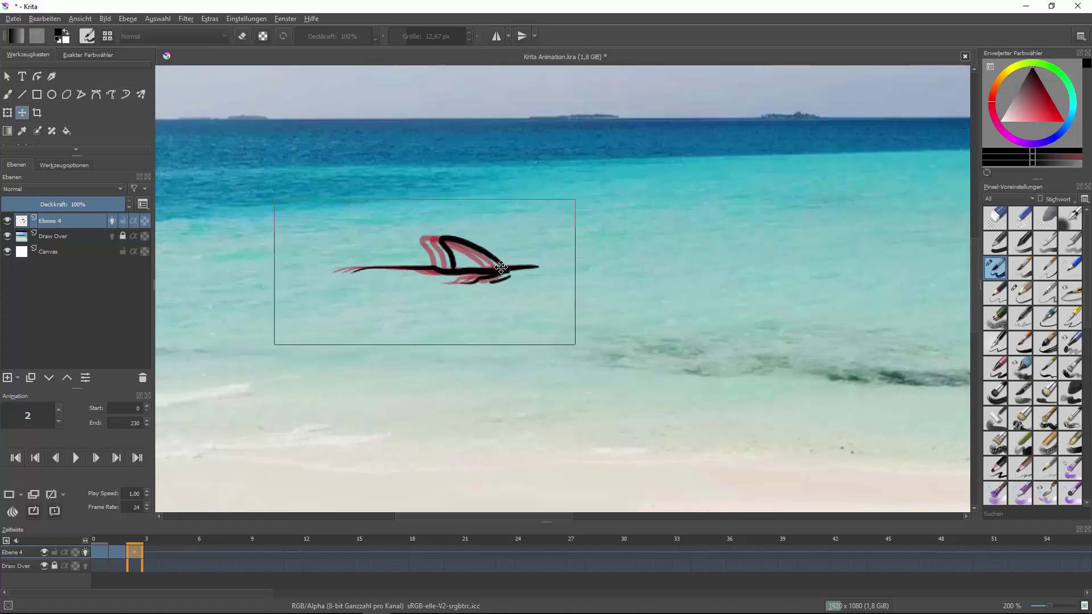
Duplicate the fin into frames 3 onward, shifting it further right on each new frame
right_click(151, 550)
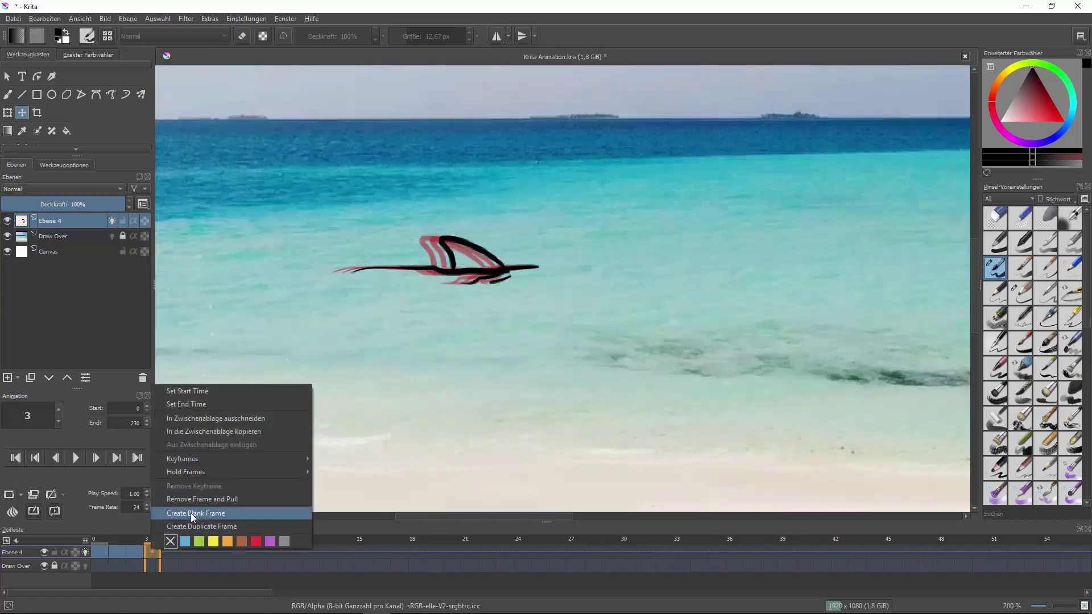
click(192, 525)
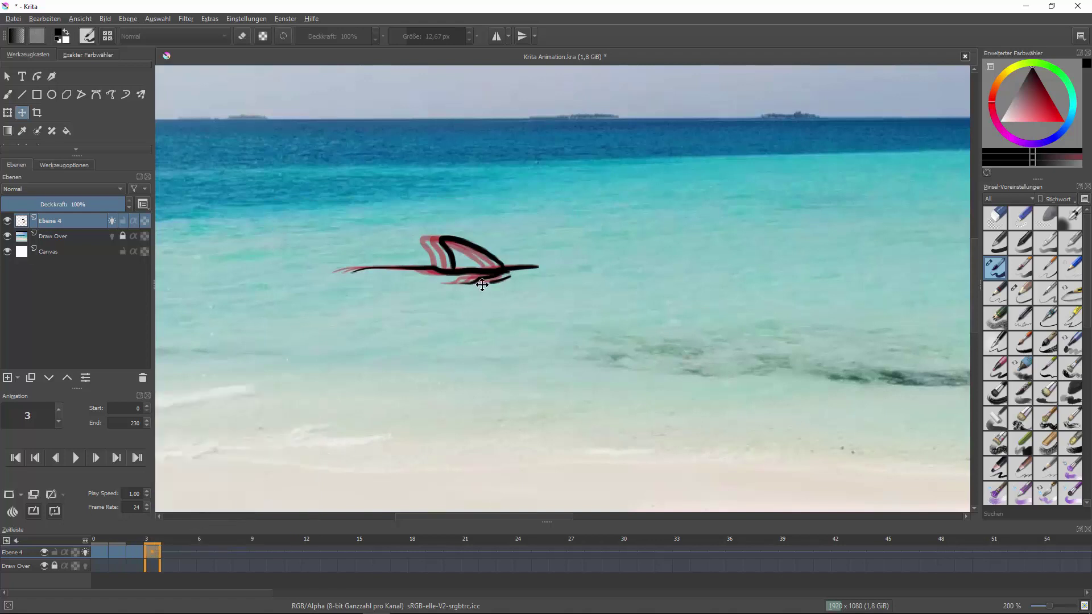
drag(483, 271, 494, 269)
key(Right)
key(Right)
right_click(205, 551)
click(245, 524)
click(223, 552)
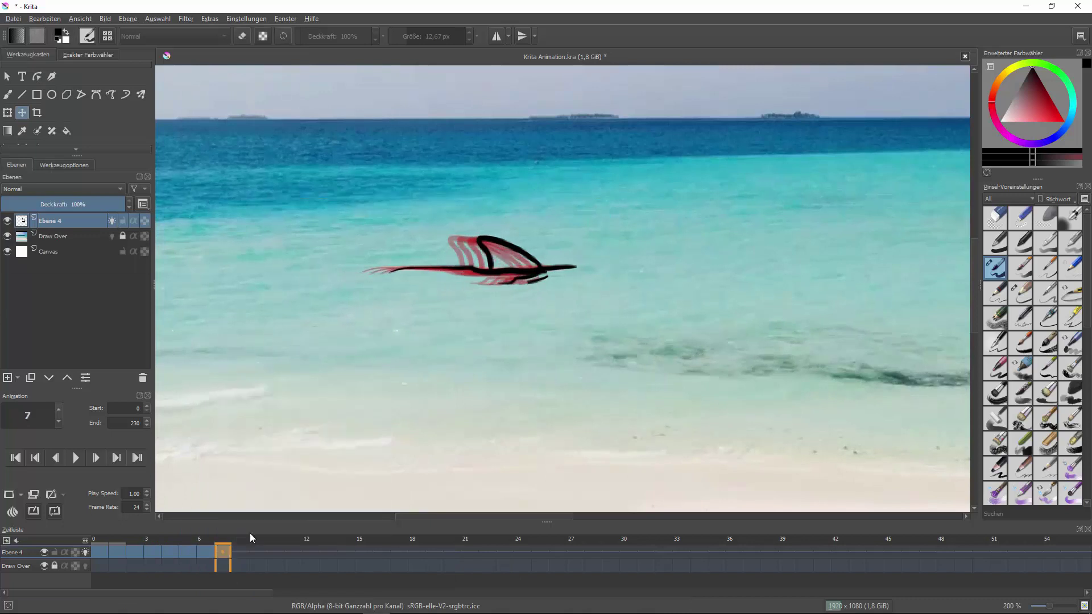
right_click(240, 551)
click(250, 529)
key(Right)
drag(540, 314, 551, 314)
key(Right)
drag(549, 274, 595, 276)
key(Right)
Add three more duplicate fin keyframes further along the timeline
key(Right)
key(Right)
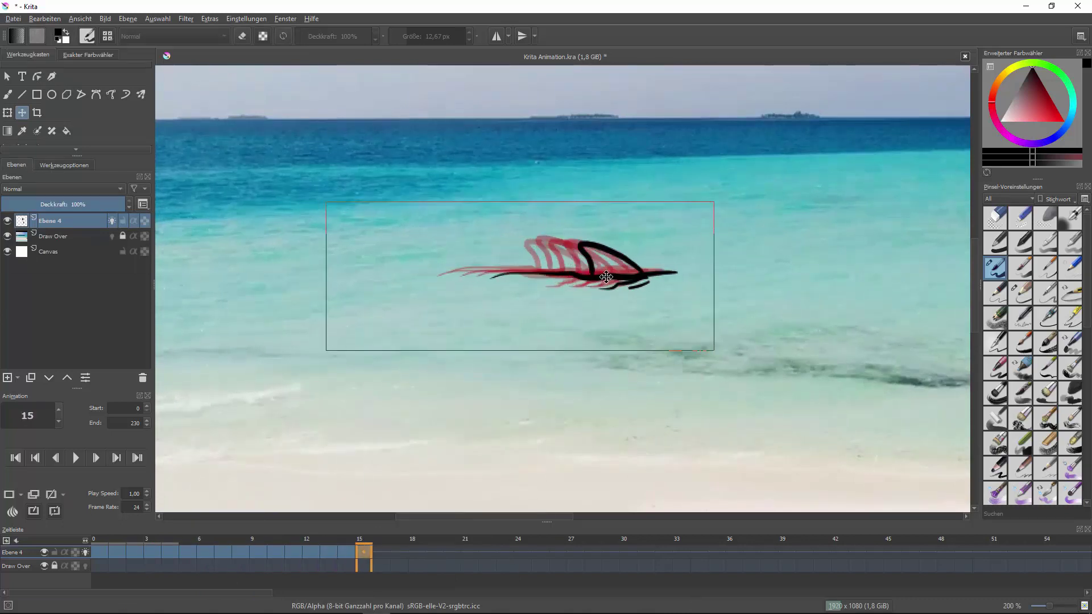
scroll(606, 277, down, 3)
scroll(606, 277, up, 2)
right_click(378, 551)
click(464, 522)
key(Right)
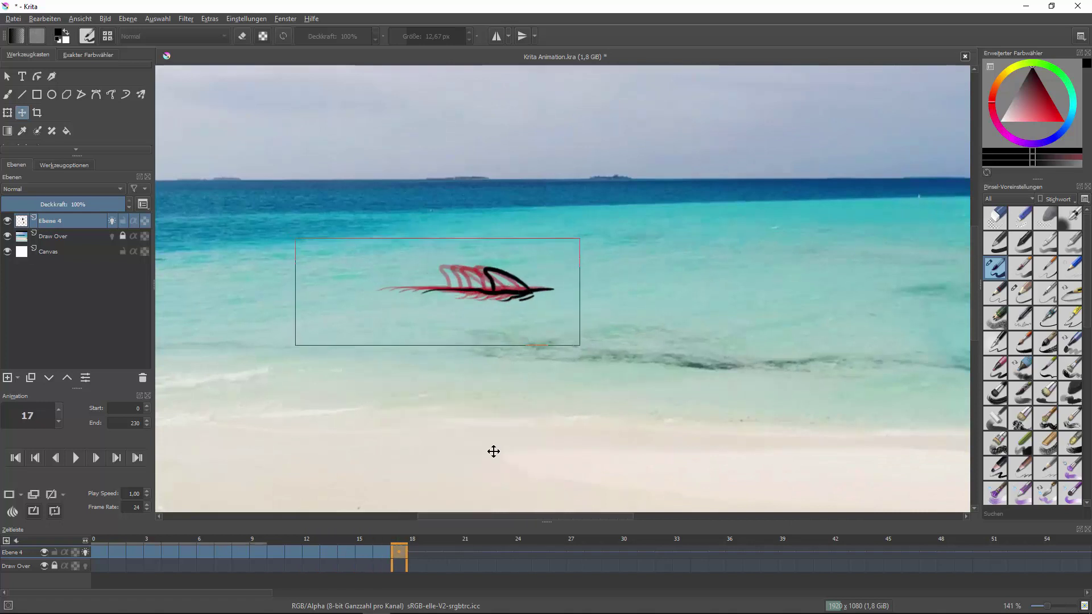
right_click(442, 552)
click(472, 522)
right_click(477, 551)
click(506, 522)
Save the document, then duplicate the fin into six more consecutive frames
click(12, 18)
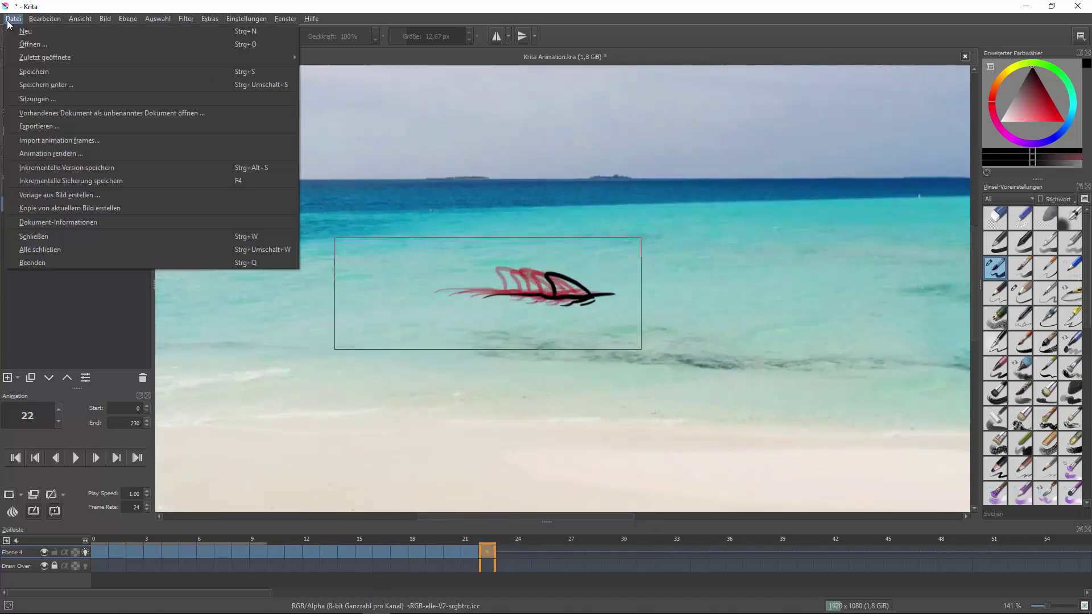
click(34, 72)
right_click(500, 551)
click(534, 526)
right_click(518, 552)
click(552, 526)
right_click(562, 550)
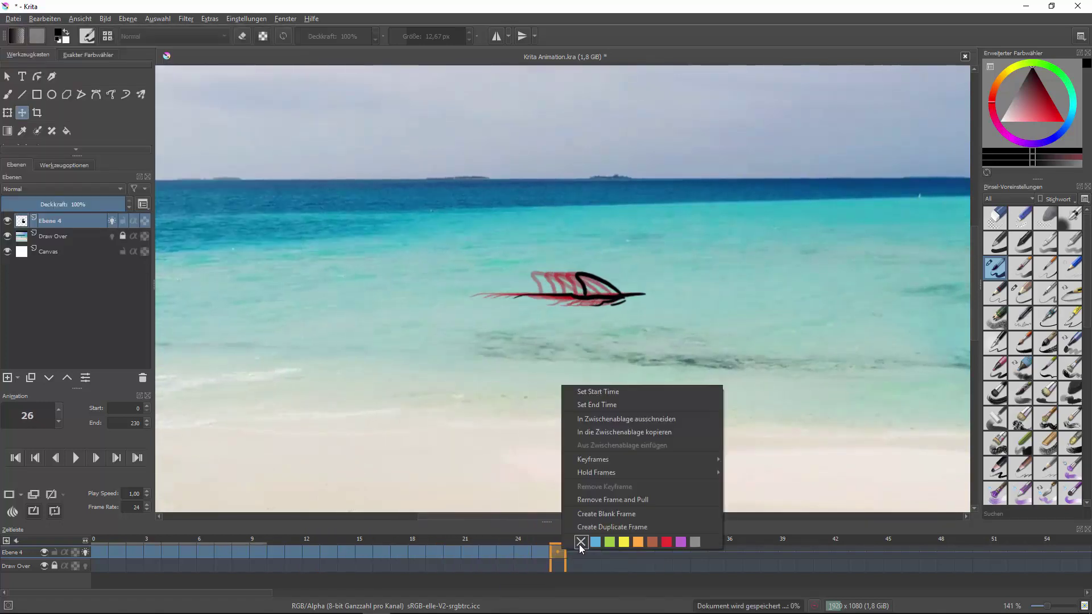
click(611, 526)
right_click(595, 552)
click(631, 526)
right_click(611, 551)
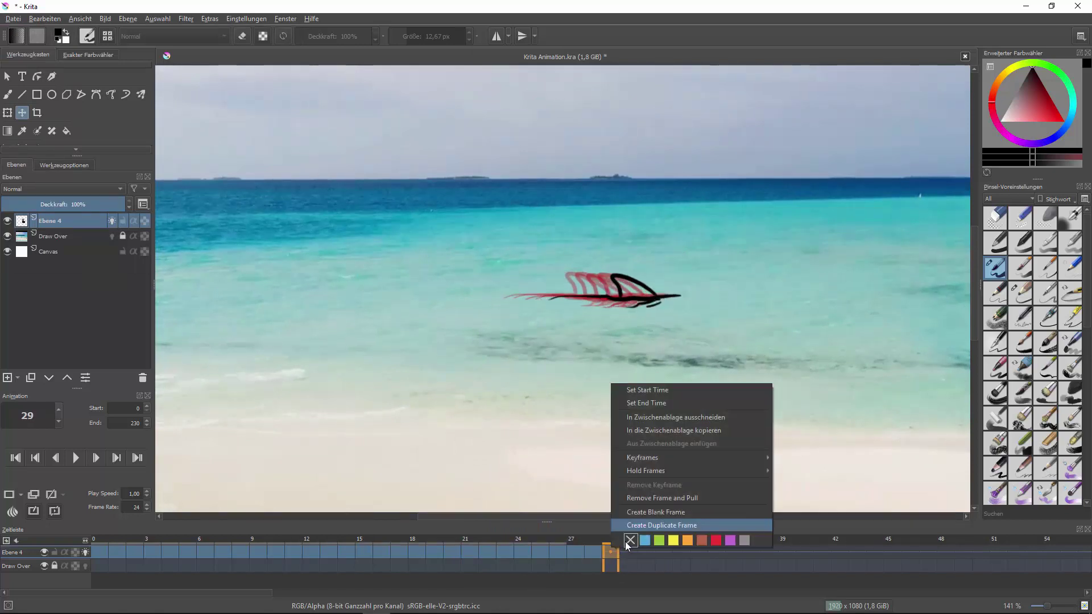
click(631, 526)
right_click(645, 551)
click(682, 511)
Keep duplicating and shifting the fin right through frame 53, ending on frame 54
mouse_move(697, 296)
mouse_down()
mouse_move(716, 296)
mouse_move(733, 330)
mouse_up()
key(Right)
click(739, 531)
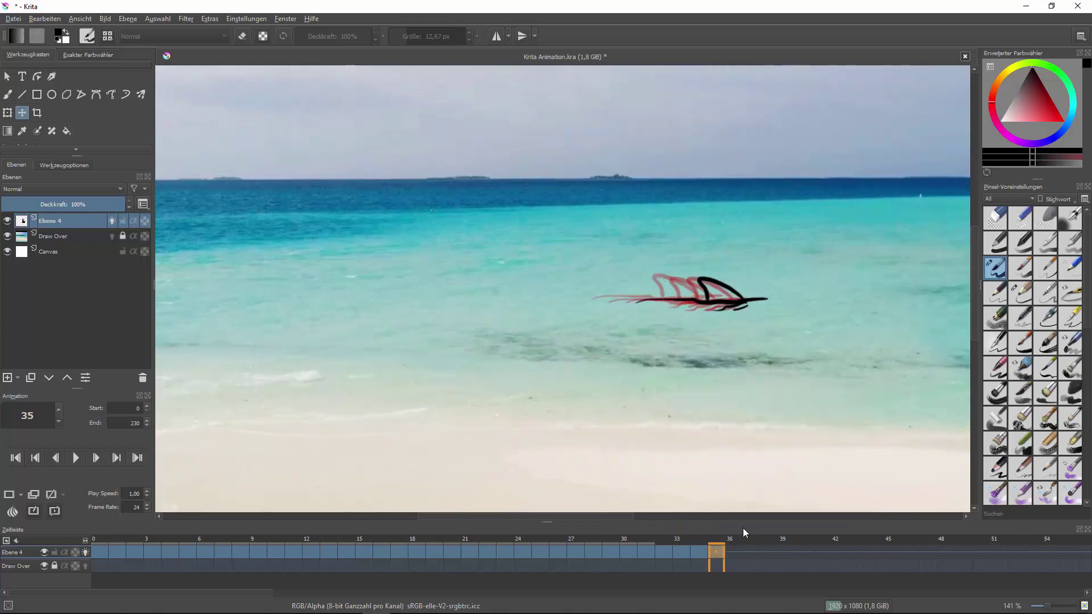
right_click(739, 551)
click(767, 511)
drag(591, 506, 626, 509)
click(748, 551)
right_click(748, 551)
click(807, 527)
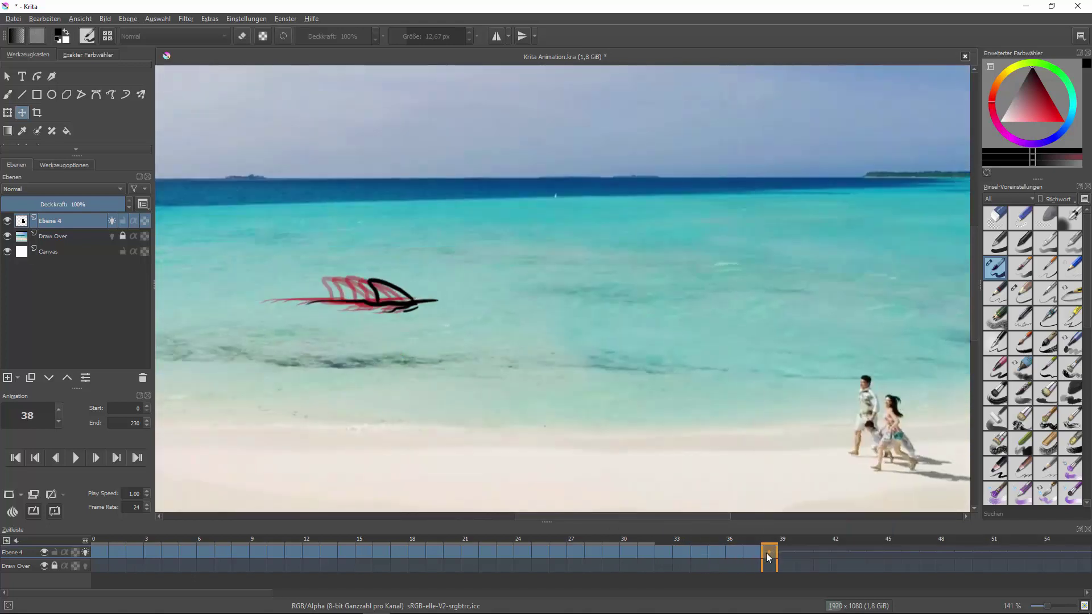
drag(341, 295, 560, 298)
click(819, 550)
right_click(819, 550)
click(853, 528)
key(Right)
key(Right)
key(Right)
key(Right)
click(1033, 551)
right_click(1033, 552)
click(966, 403)
click(463, 592)
key(Right)
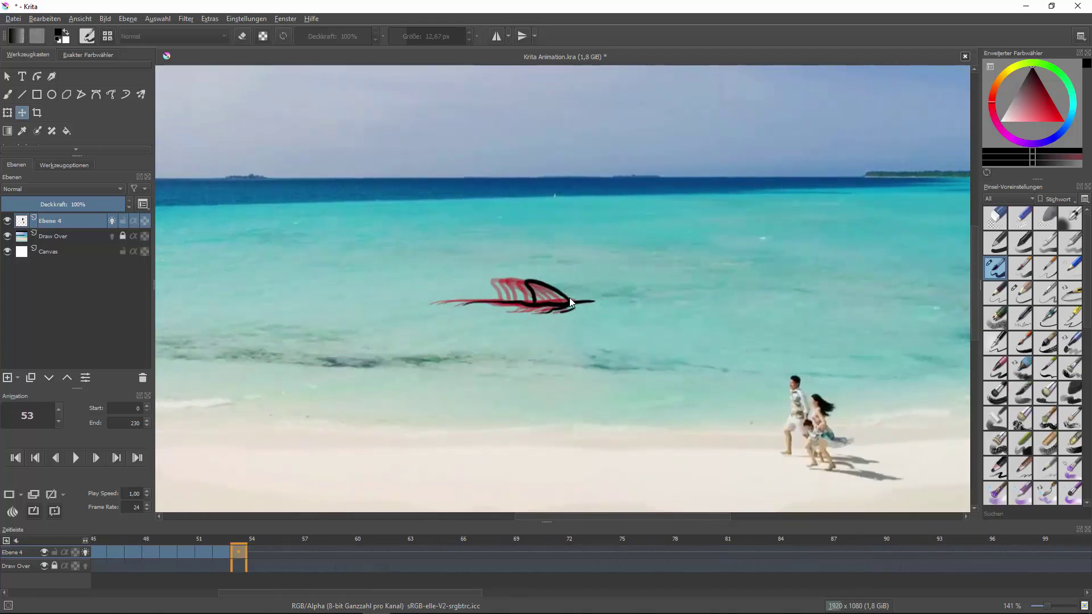
scroll(530, 298, up, 1)
Erase the fin's outer curve and redraw a new curved top from its peak
key(b)
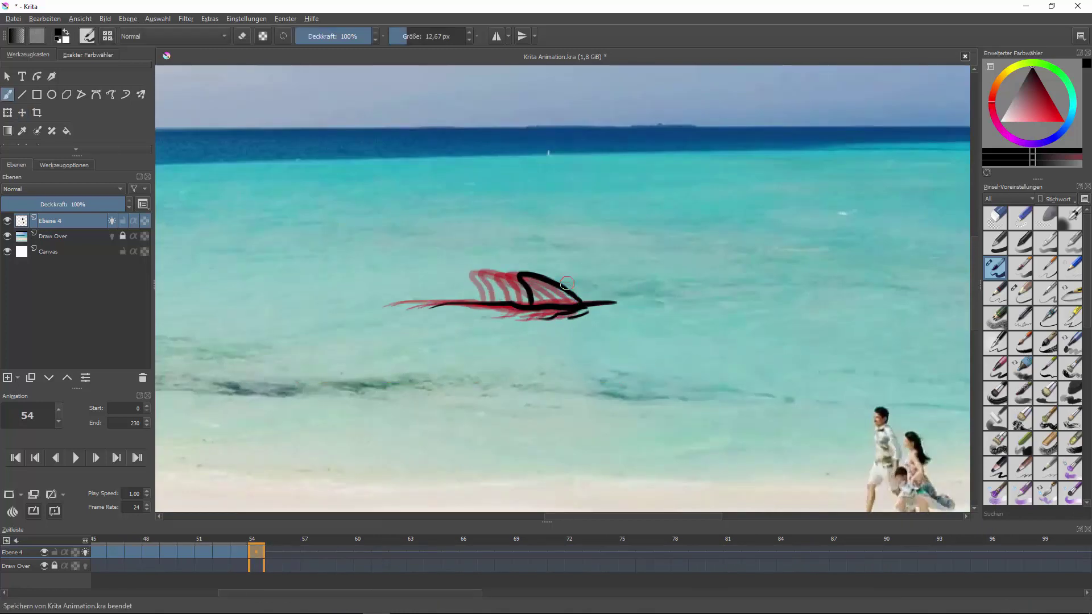
key(e)
drag(526, 274, 582, 300)
key(e)
drag(531, 273, 573, 291)
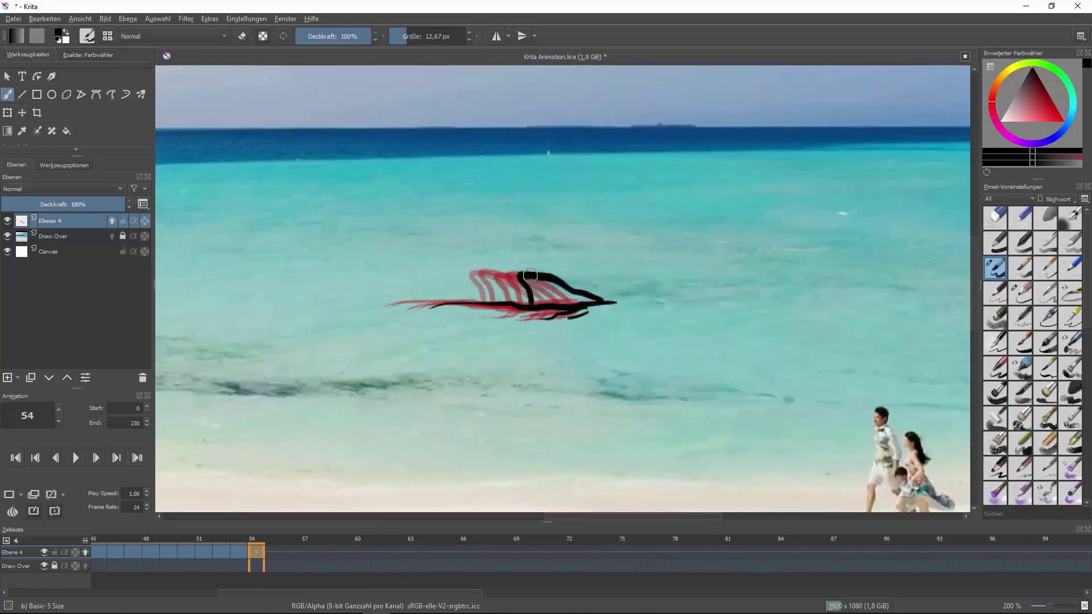
key(e)
key(Right)
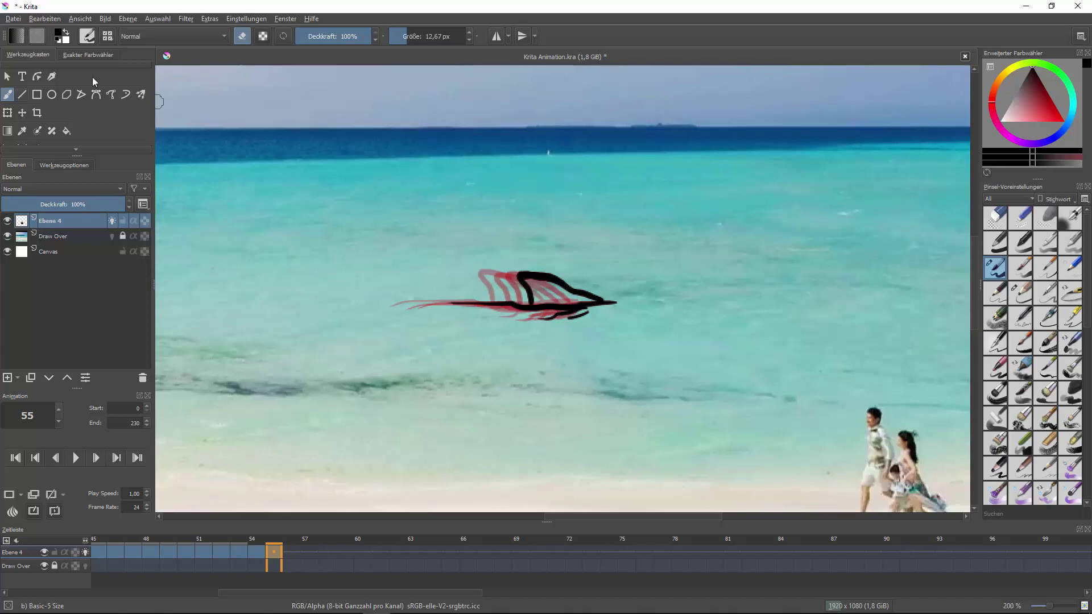
On frame 55, erase the old fin outline and draw new strokes below the shape
key(t)
scroll(576, 307, up, 2)
key(b)
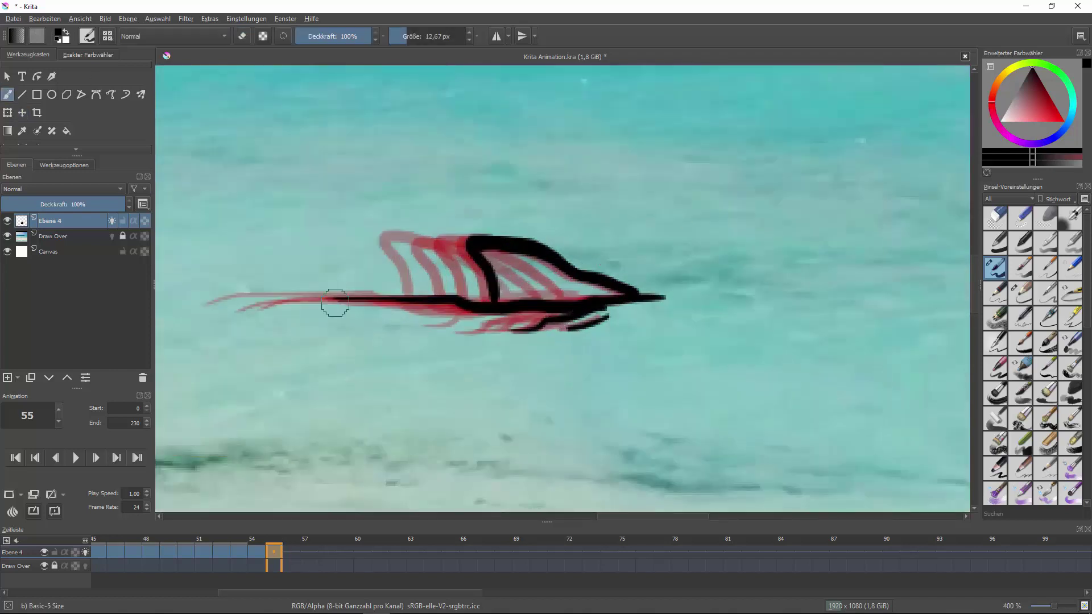
key(e)
mouse_move(586, 323)
mouse_down()
mouse_move(477, 344)
mouse_move(610, 327)
mouse_up()
key(e)
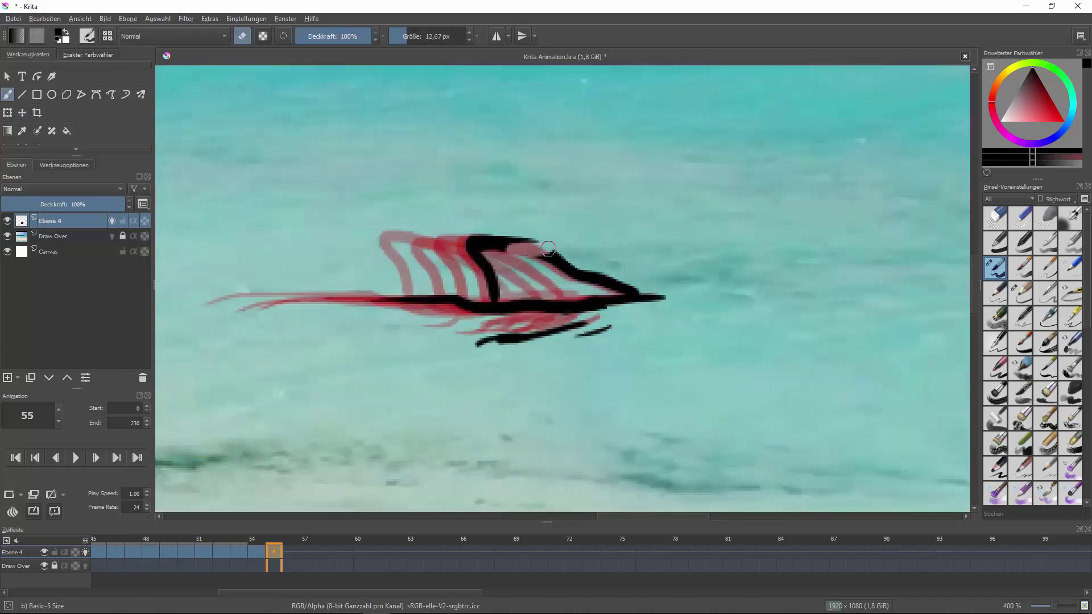
mouse_move(512, 244)
mouse_down()
mouse_move(517, 289)
mouse_move(685, 291)
mouse_up()
key(e)
key(Right)
Save, shift the frame-56 drawing about 15 px right, and redraw a longer outline
key(ctrl+s)
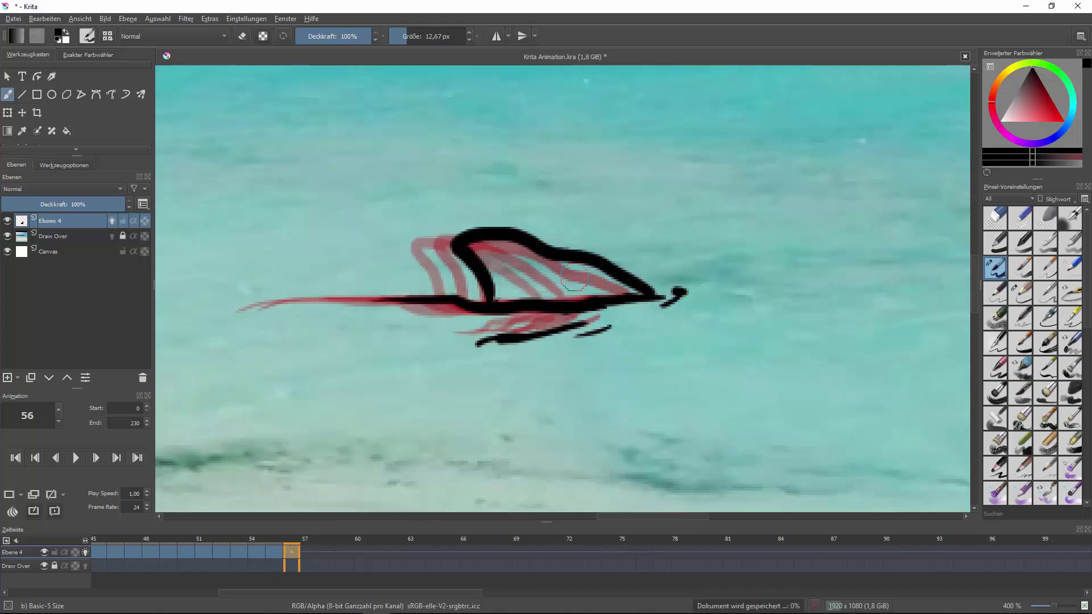
key(t)
drag(483, 289, 492, 287)
key(b)
key(e)
mouse_move(665, 290)
mouse_down()
mouse_move(455, 230)
mouse_move(386, 295)
mouse_up()
mouse_move(619, 325)
mouse_down()
mouse_move(672, 295)
mouse_move(659, 311)
mouse_up()
key(e)
drag(454, 348, 560, 338)
drag(571, 340, 611, 329)
drag(424, 311, 674, 294)
key(ctrl+z)
key(ctrl+z)
key(ctrl+z)
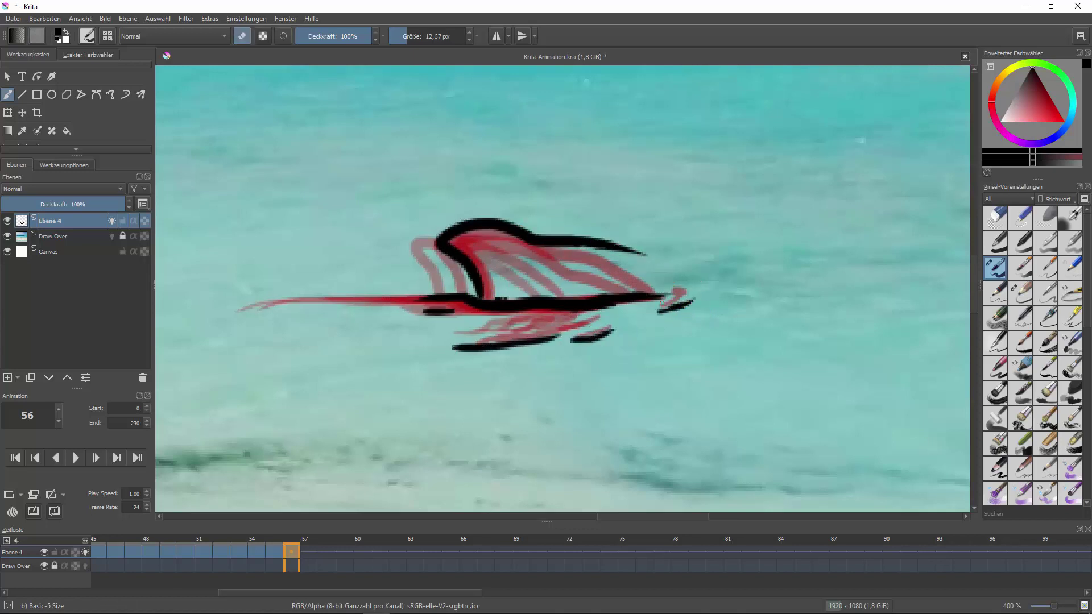
mouse_move(591, 233)
mouse_down()
mouse_move(710, 297)
mouse_move(706, 311)
mouse_up()
Duplicate into frame 57, erase the old strokes, and ink a bold black fin-and-hull outline
right_click(309, 552)
click(386, 521)
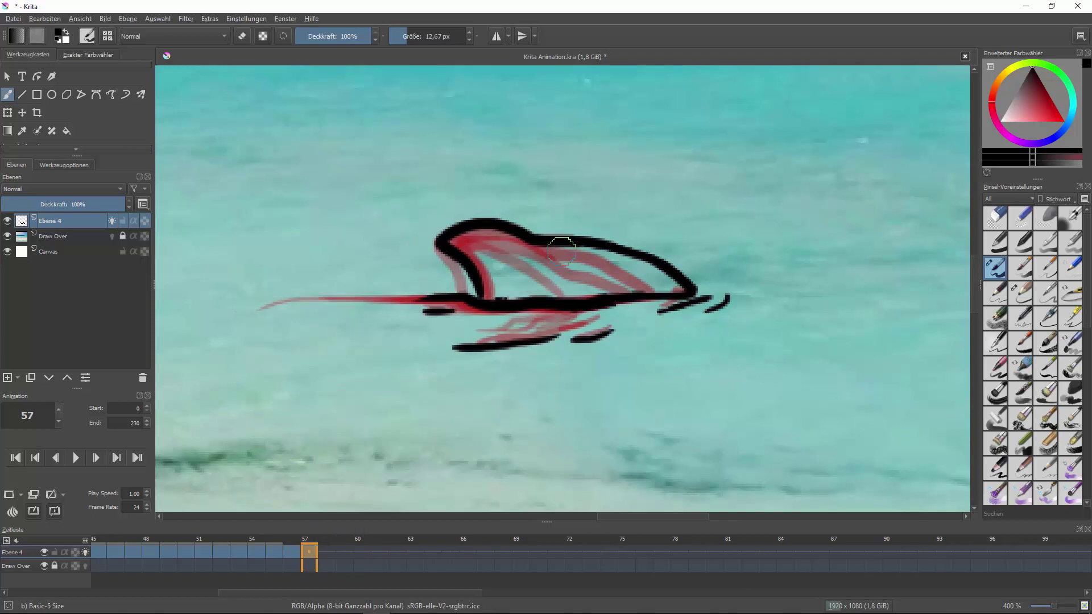
key(e)
drag(512, 225, 466, 296)
drag(694, 293, 611, 250)
drag(659, 307, 731, 298)
drag(614, 335, 424, 310)
key(e)
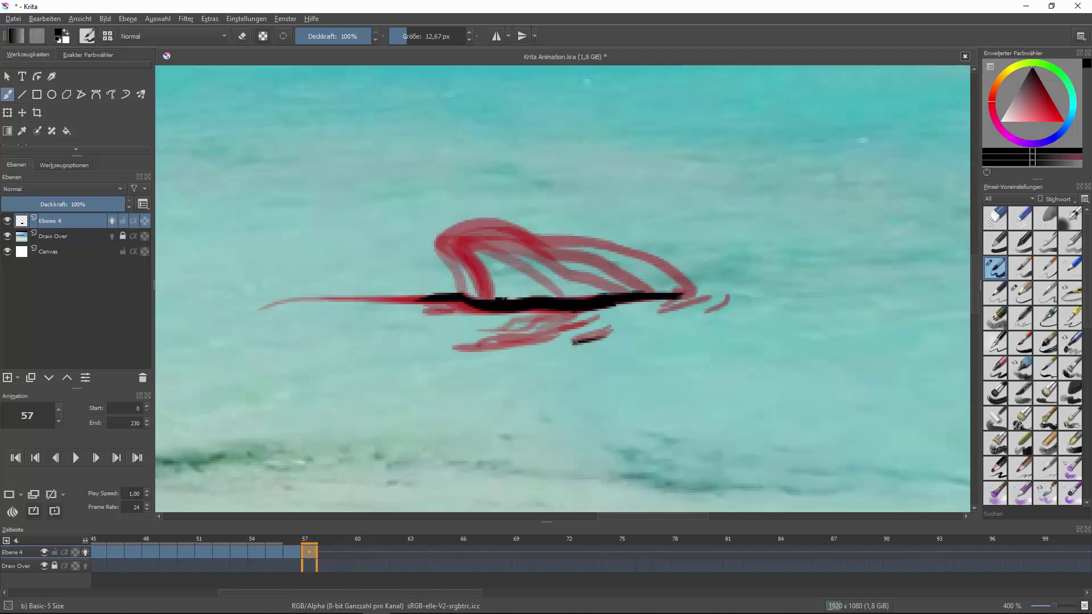
drag(734, 296, 711, 315)
drag(483, 348, 532, 345)
drag(588, 315, 623, 307)
drag(483, 284, 728, 293)
drag(486, 264, 499, 301)
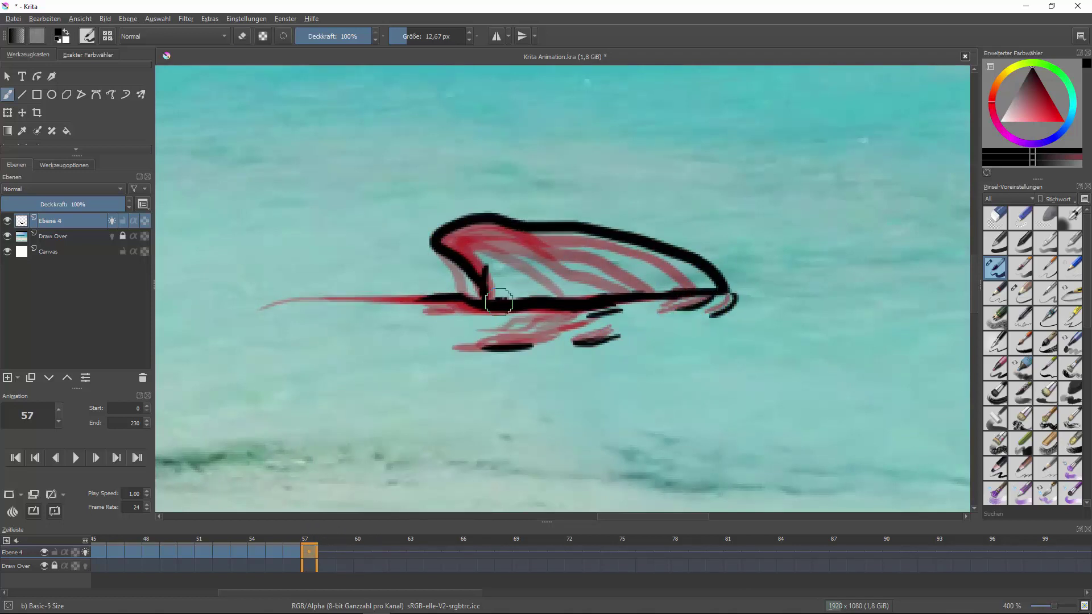
scroll(497, 382, down, 3)
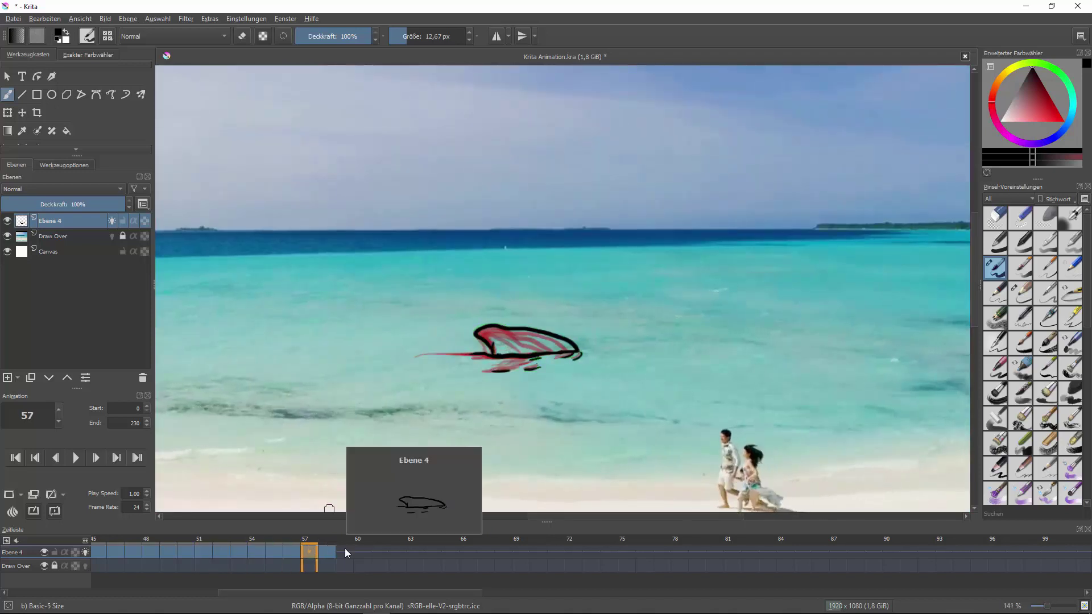
On frame 58, erase and redraw the fin outline higher and make the eye a ring
key(period)
scroll(526, 341, up, 3)
key(e)
mouse_move(660, 353)
mouse_down()
mouse_move(455, 301)
mouse_move(688, 364)
mouse_up()
key(e)
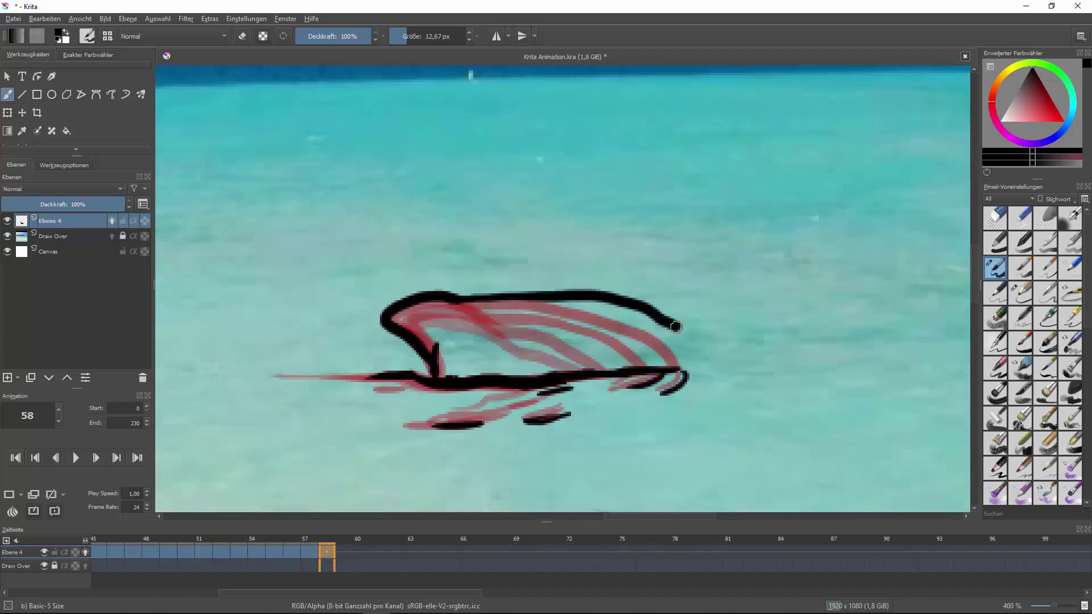
mouse_move(594, 349)
mouse_down()
mouse_move(702, 367)
mouse_move(695, 379)
mouse_up()
drag(432, 432, 569, 418)
On frame 59, redraw the head's top edge higher and replace the old eye with a ring
key(period)
key(e)
drag(455, 297, 690, 358)
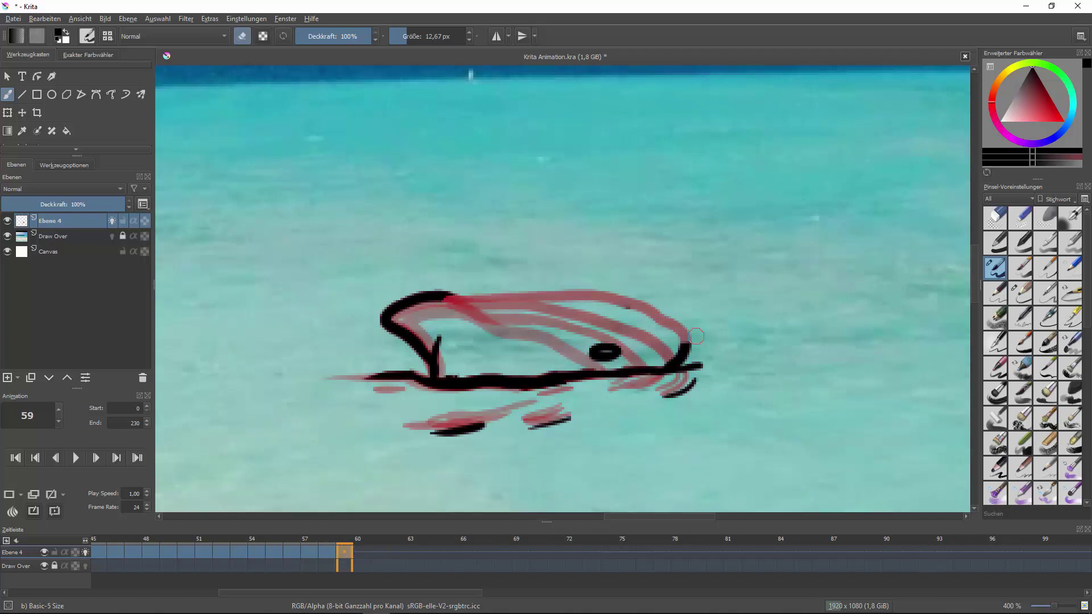
drag(597, 352, 611, 352)
key(e)
drag(455, 295, 691, 364)
drag(585, 327, 602, 329)
On frame 60, erase old strokes and redraw the head's top, eye, right and bottom edges
key(e)
drag(699, 369, 665, 398)
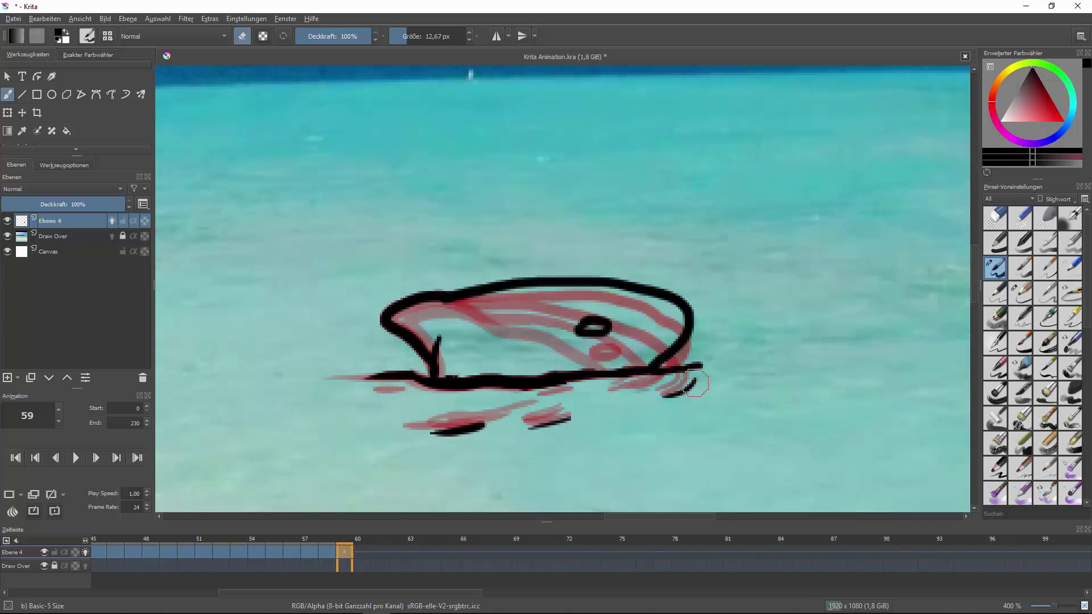
drag(432, 429, 569, 420)
key(period)
mouse_move(441, 293)
mouse_down()
mouse_move(677, 355)
mouse_move(691, 341)
mouse_up()
key(e)
drag(554, 307, 592, 301)
drag(643, 346, 574, 381)
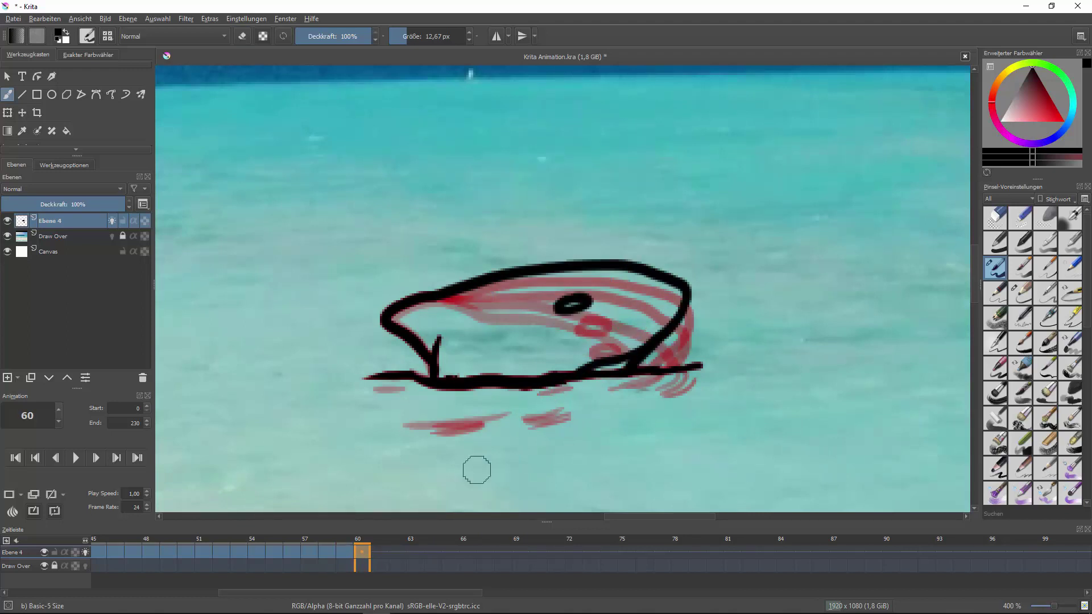
On frame 61, draw a higher head outline, a closed eye ring and a curved mouth line
right_click(380, 555)
key(Escape)
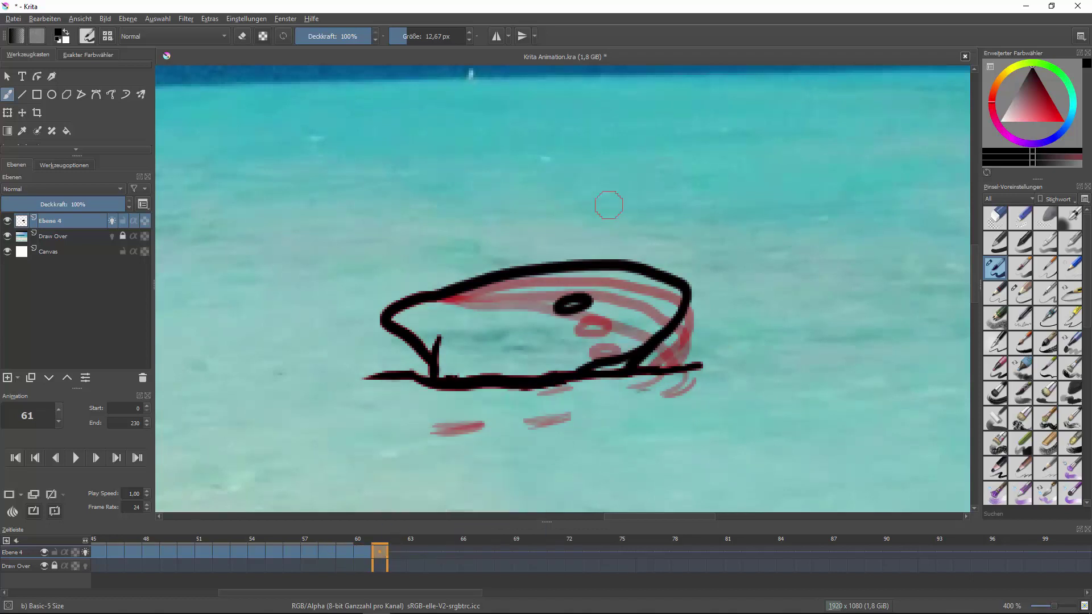
key(e)
mouse_move(470, 280)
mouse_down()
mouse_move(695, 273)
mouse_move(634, 361)
mouse_up()
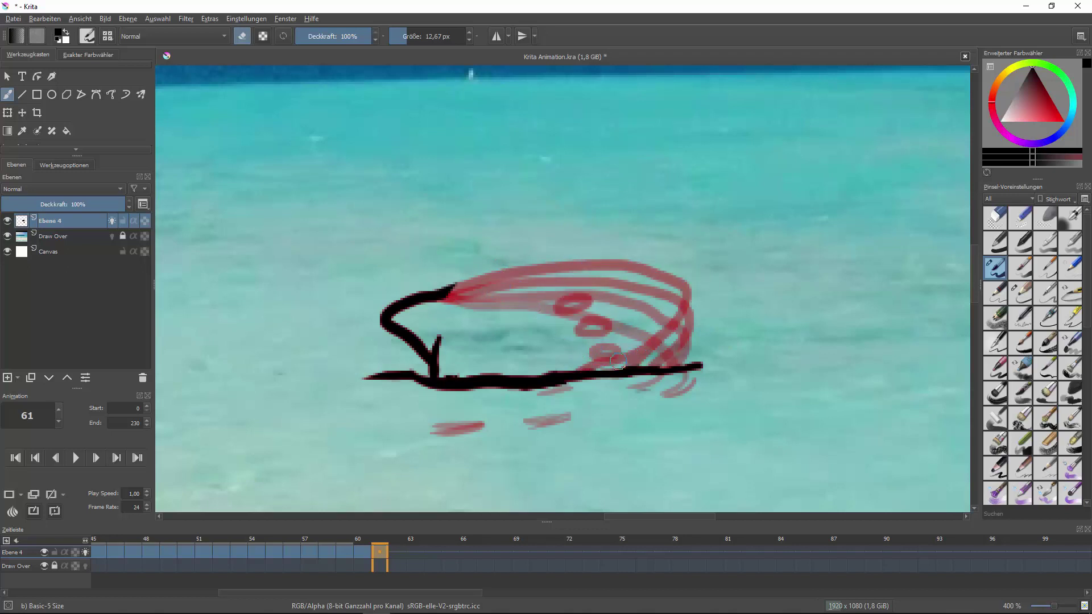
key(e)
mouse_move(444, 293)
mouse_down()
mouse_move(665, 261)
mouse_move(600, 367)
mouse_up()
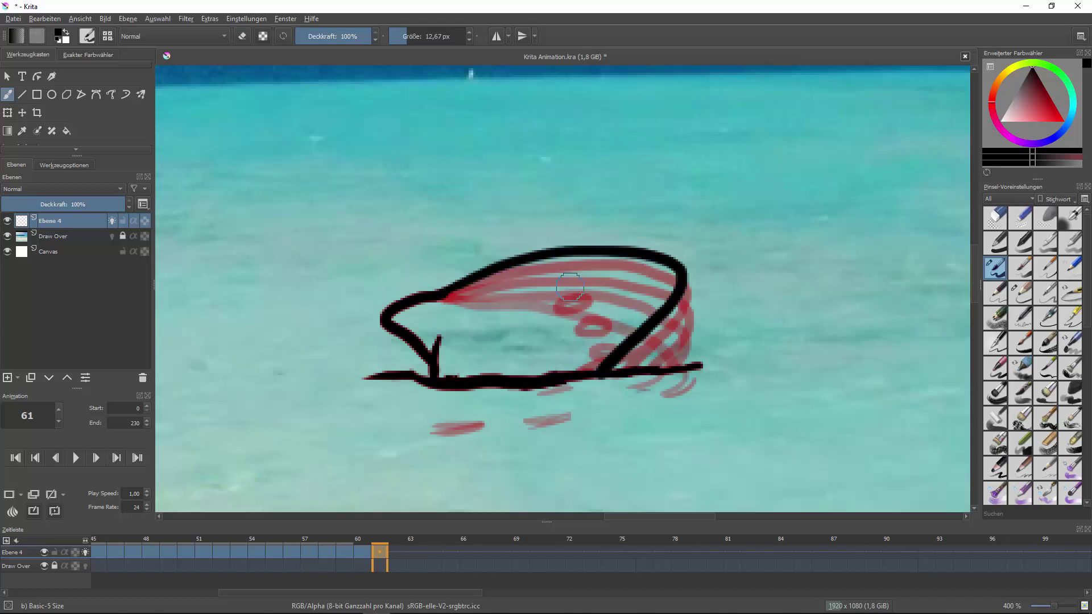
drag(547, 291, 551, 293)
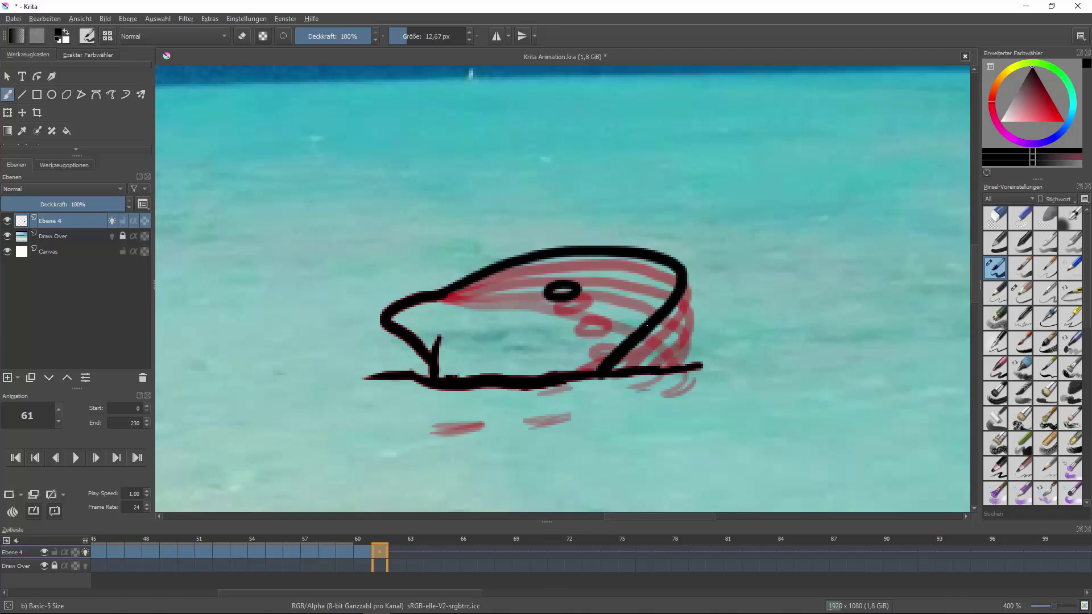
drag(641, 331, 549, 348)
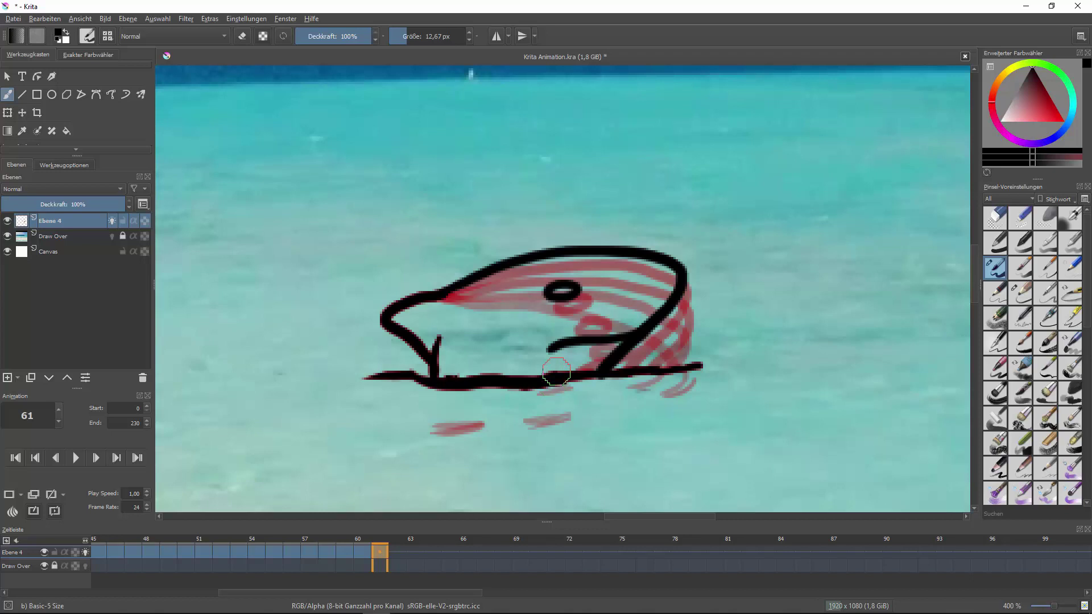
Zoom out and scrub the timeline from frame 45 through frames 62 and 63 to frame 81
scroll(546, 352, down, 3)
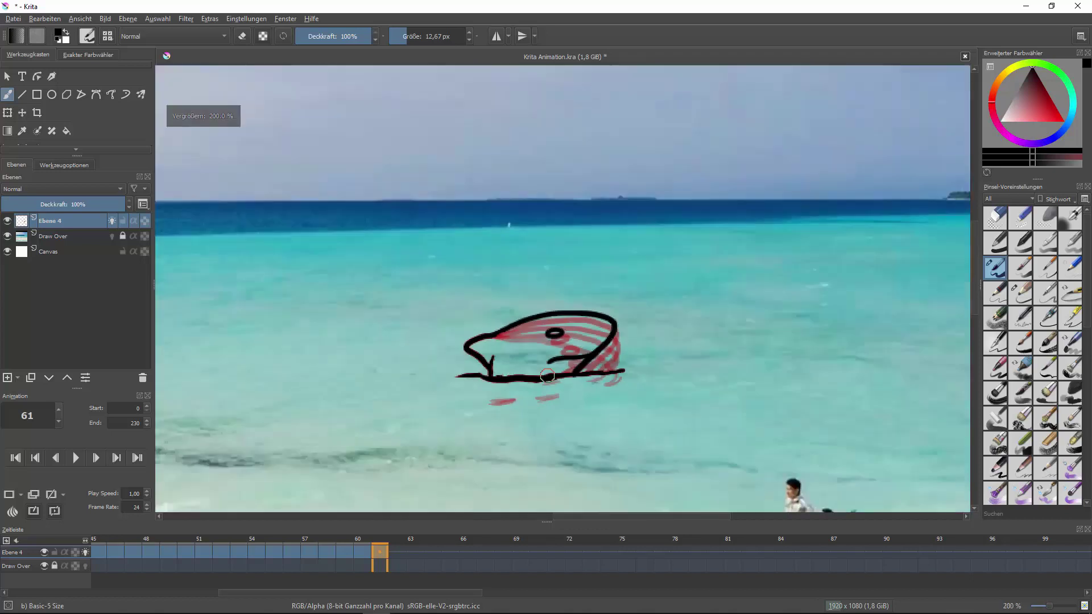
scroll(529, 318, down, 2)
scroll(513, 278, down, 3)
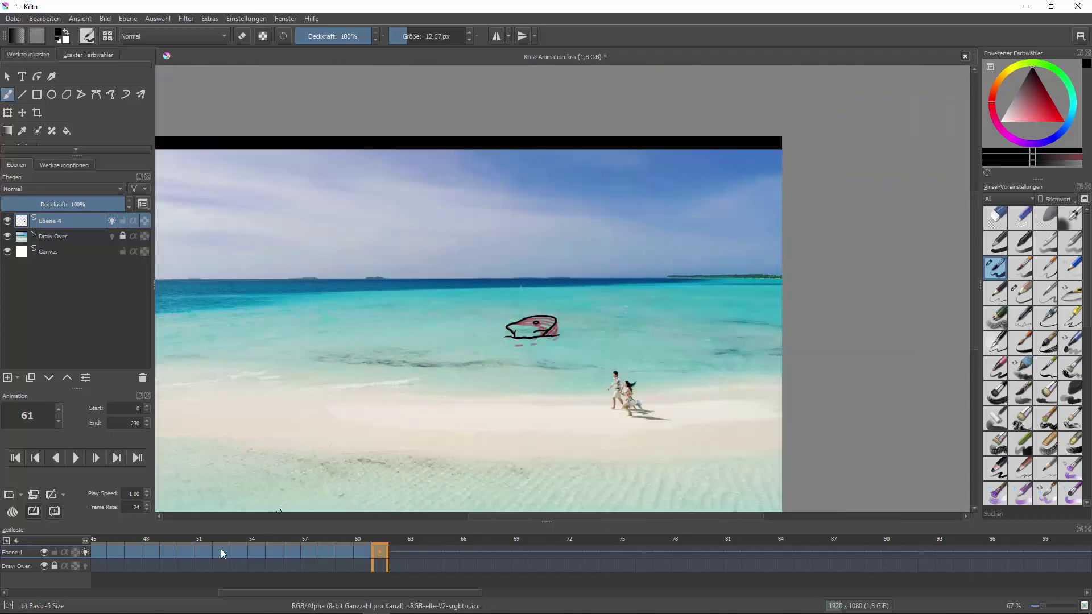
drag(105, 558, 386, 547)
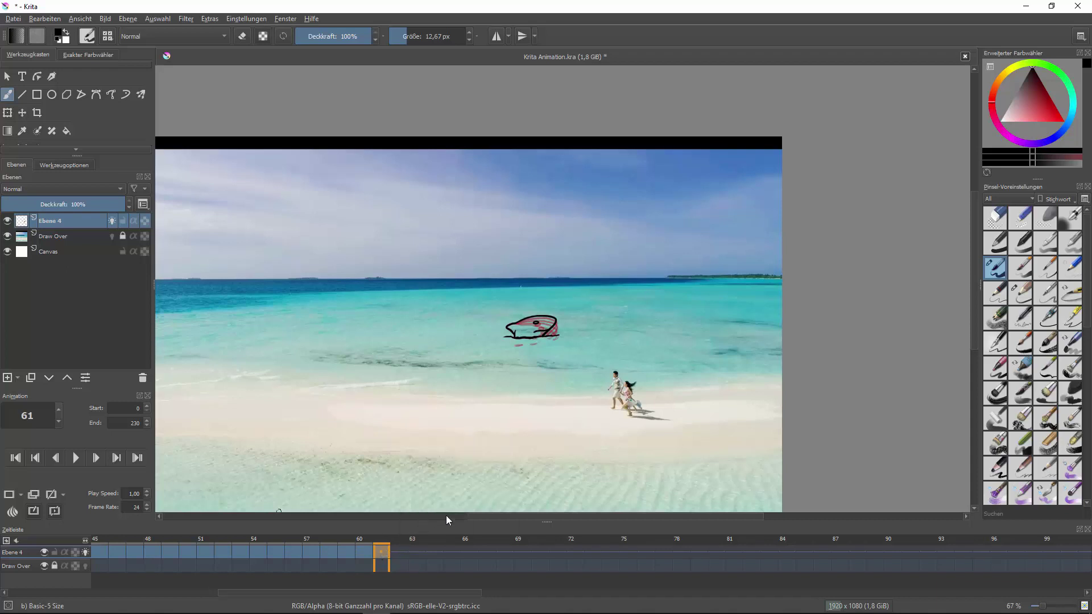
click(405, 551)
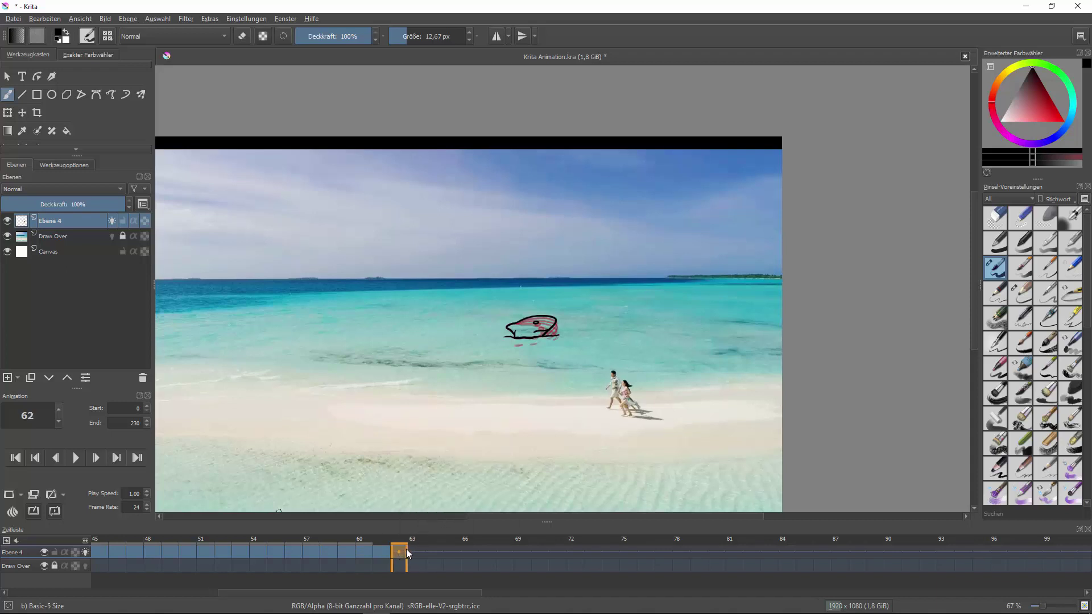
click(420, 550)
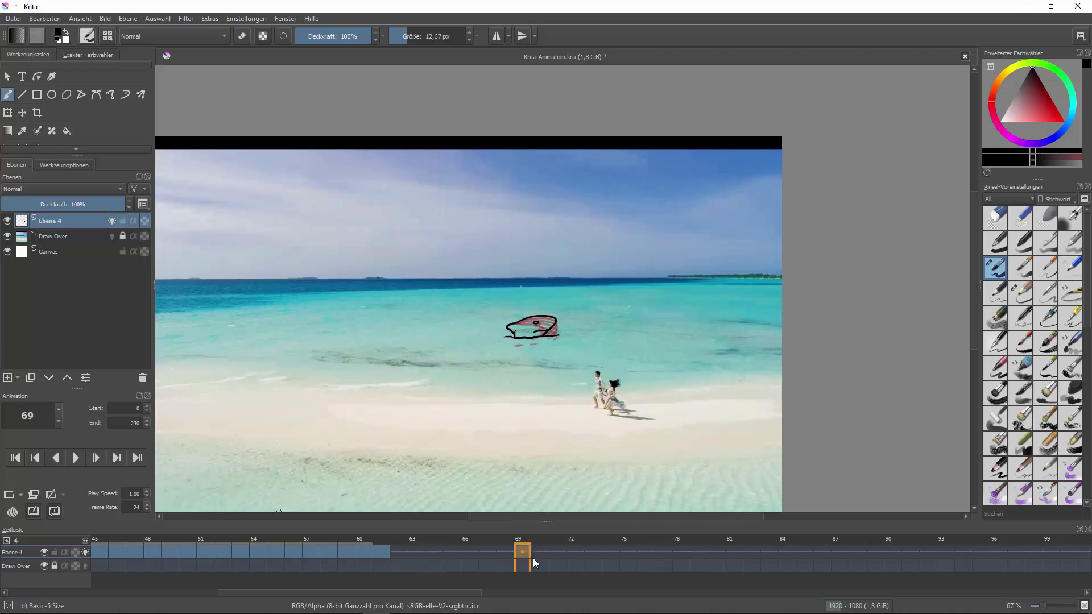
drag(431, 551, 733, 552)
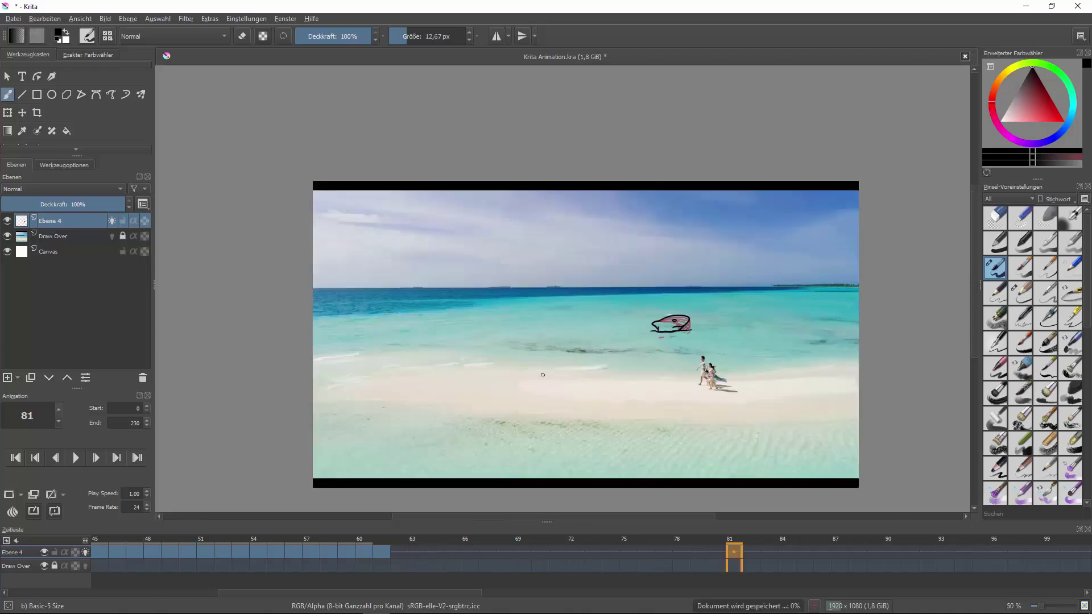
Open Animation rendern from the File menu and switch the export to video
click(20, 19)
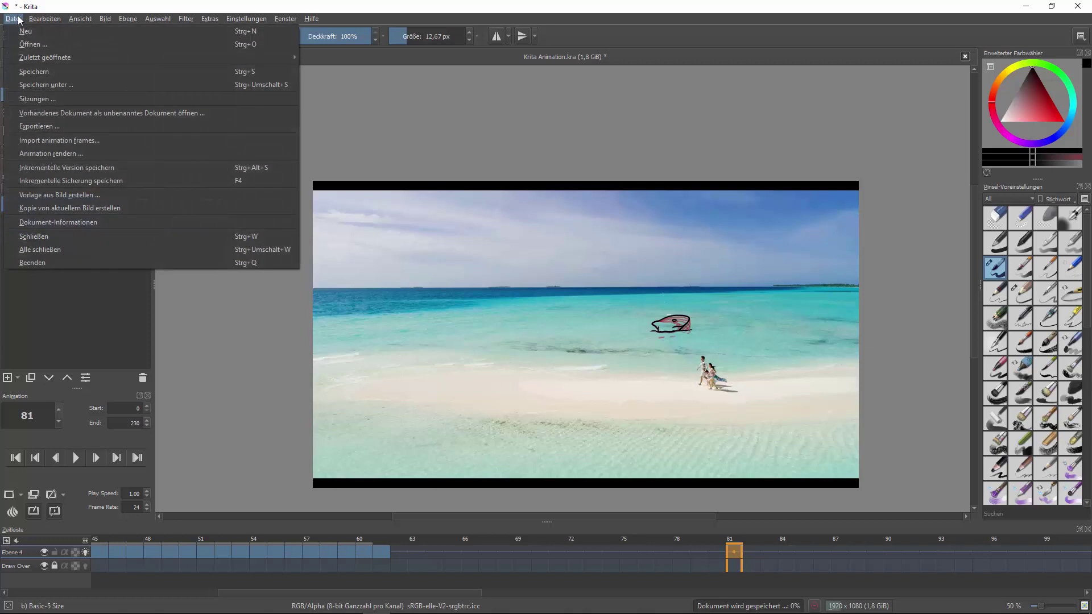
click(36, 155)
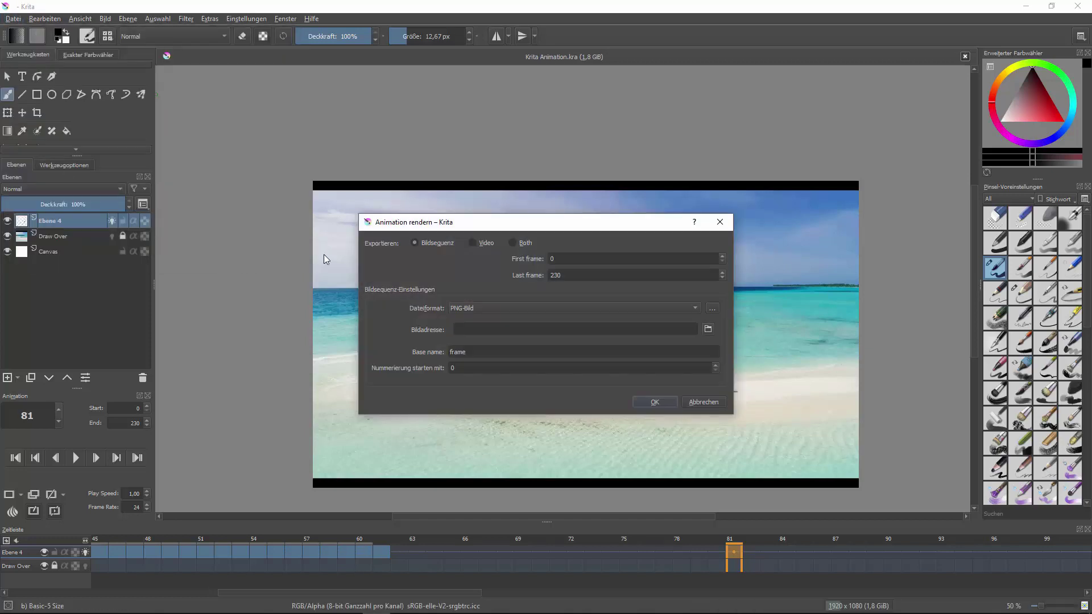
click(515, 311)
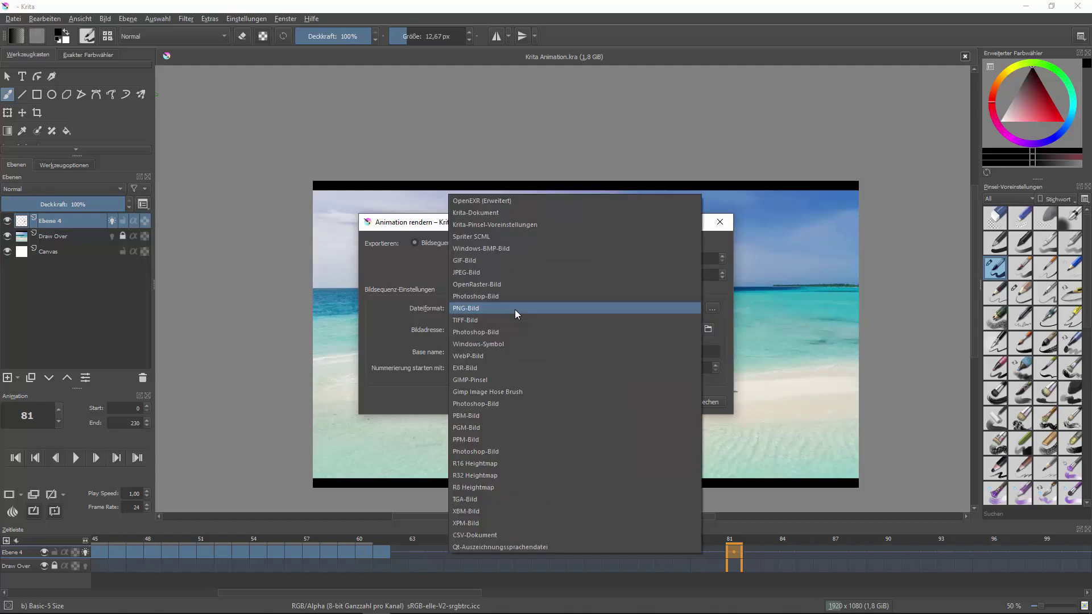
click(515, 311)
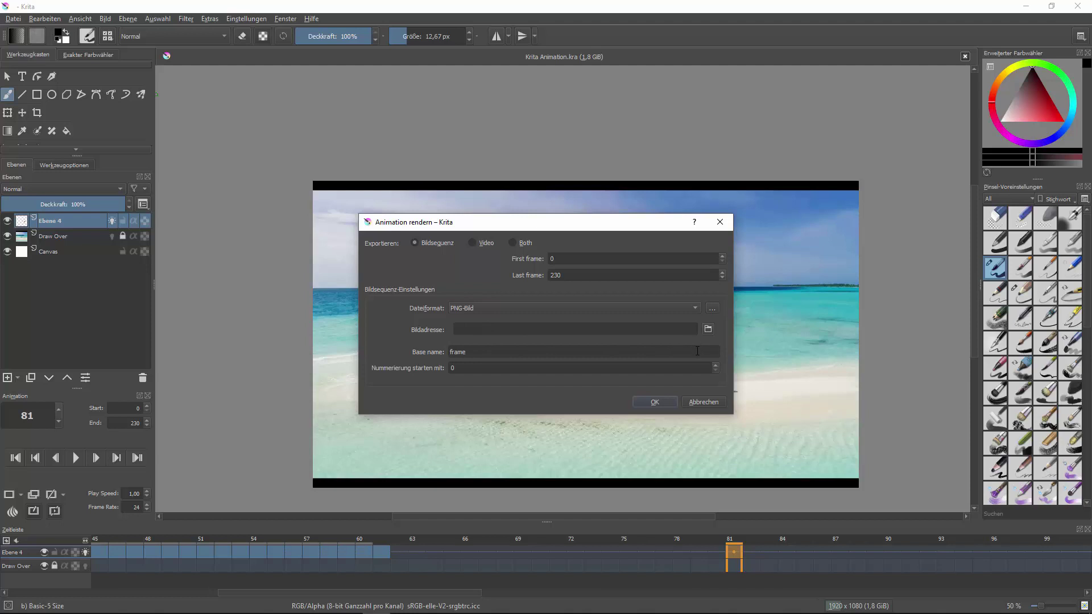
click(488, 242)
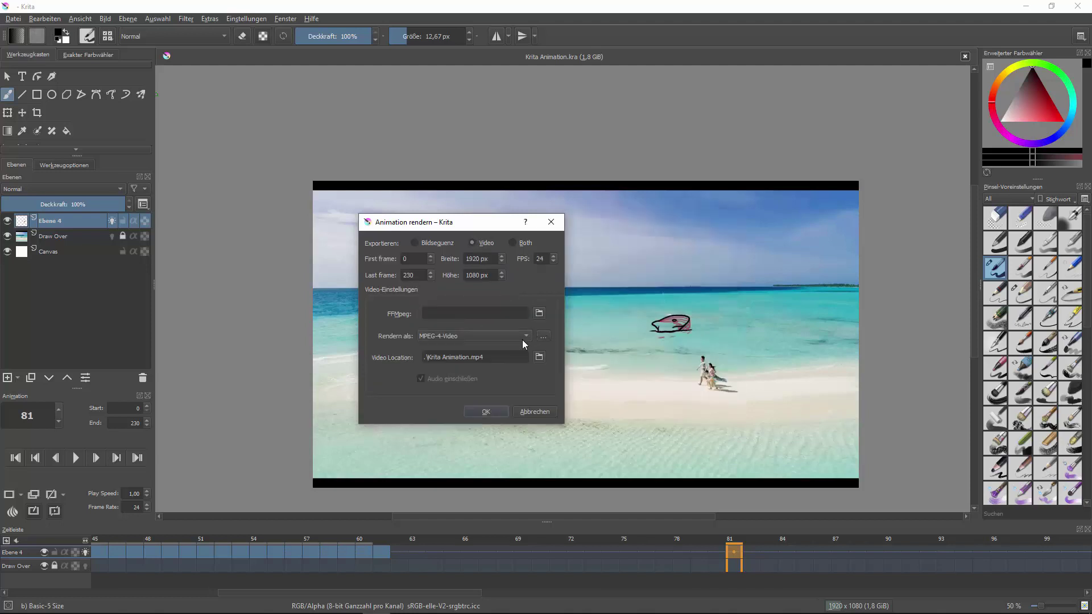
Set FFmpeg to C:/ffmpeg/bin/ffmpeg.exe and the output file to Krita Animation.mp4
click(538, 313)
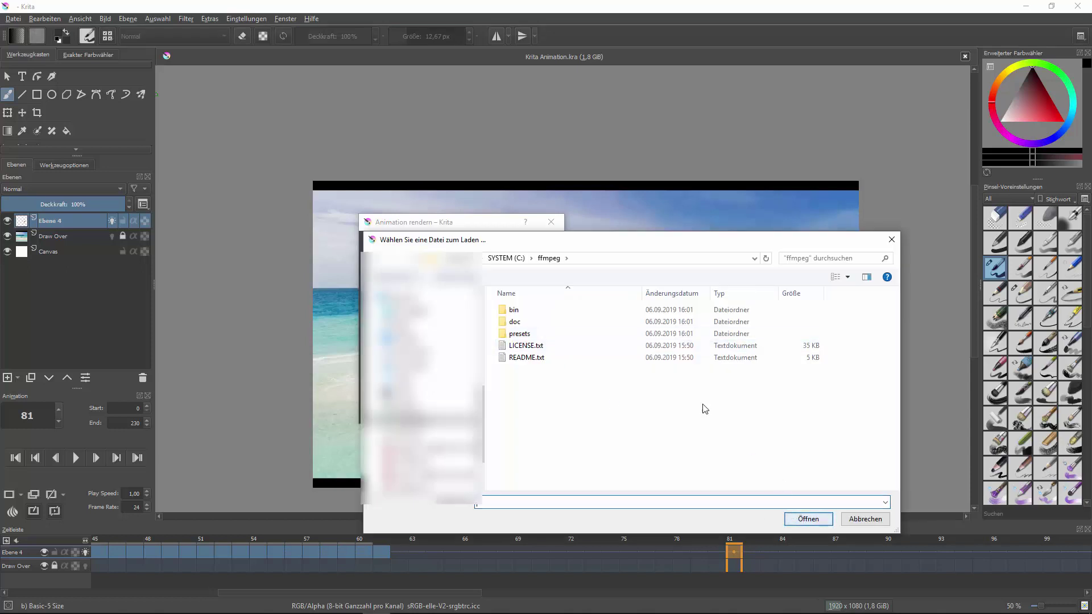
double_click(540, 309)
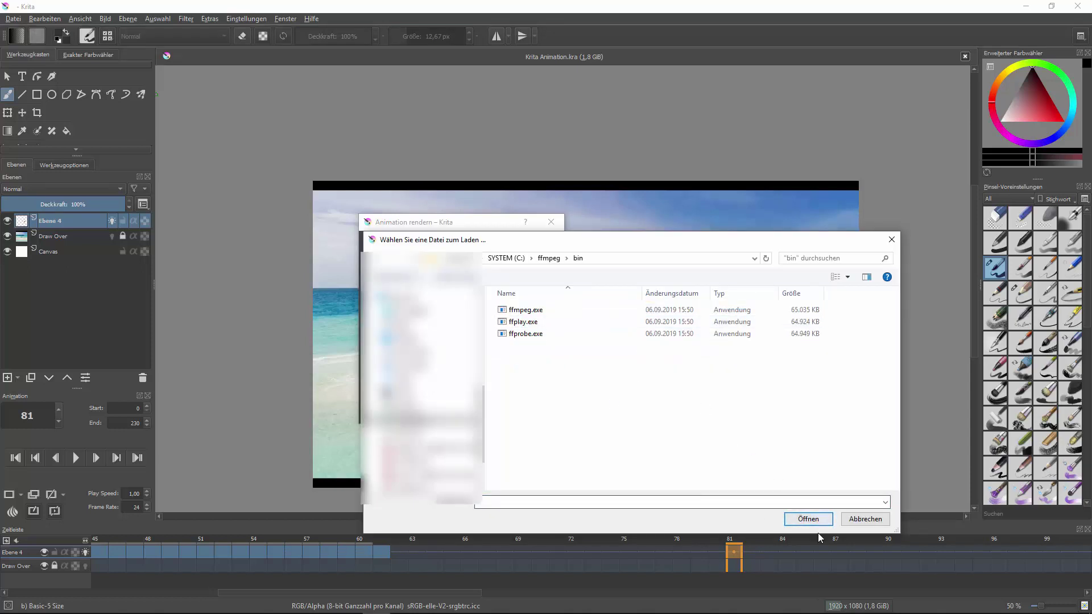
click(572, 310)
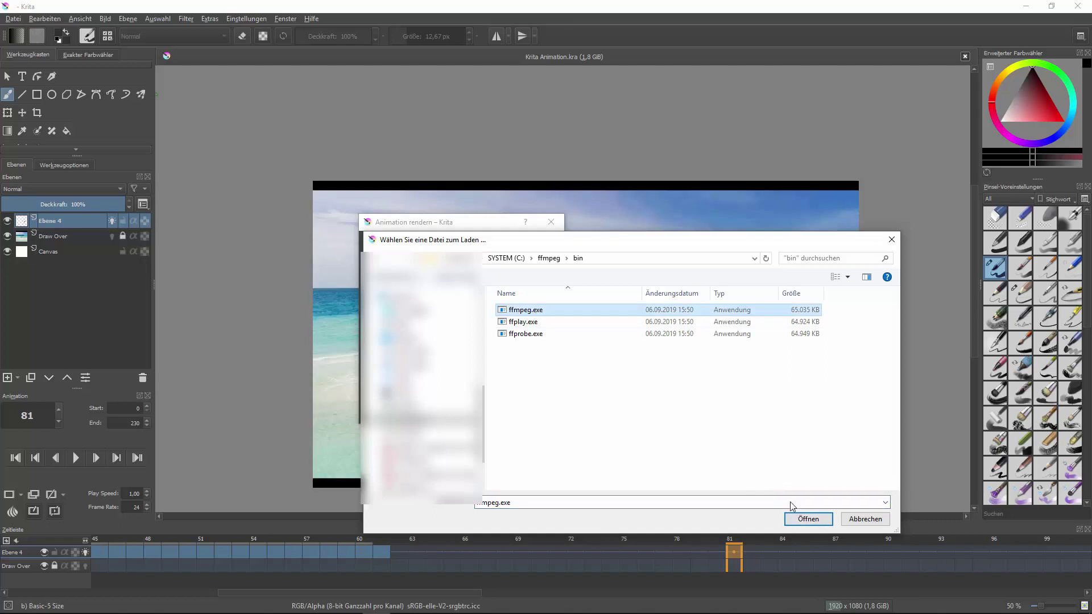
click(823, 523)
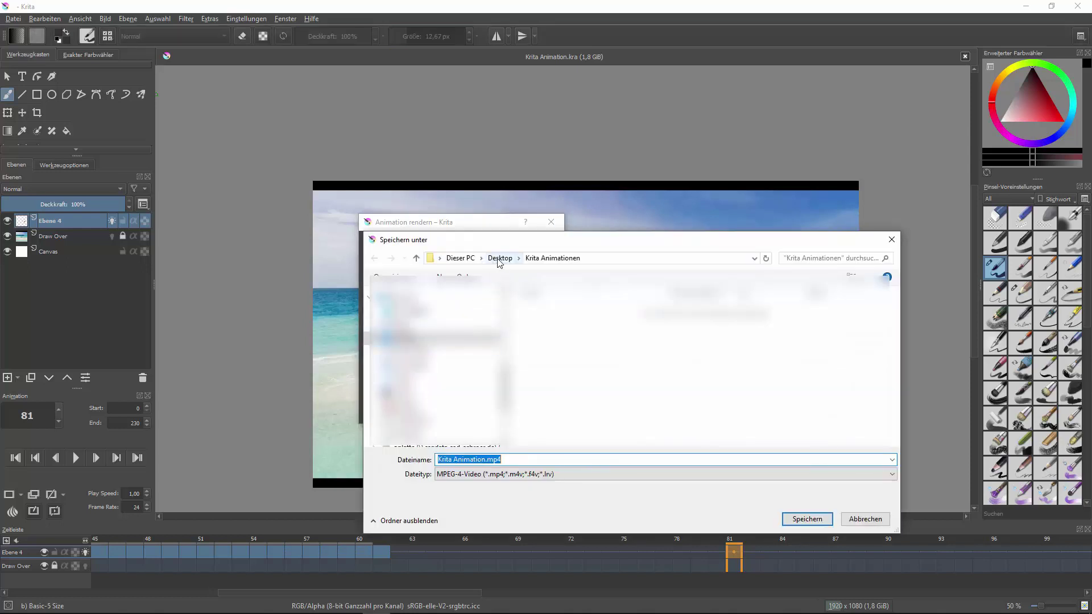
click(821, 520)
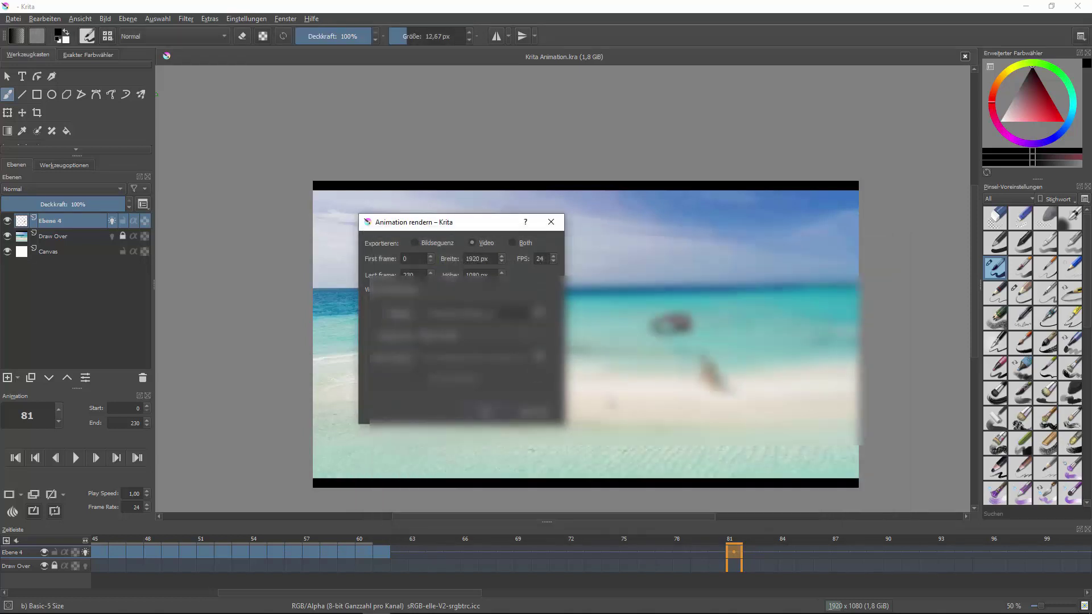
Render the animation, then seek back in the Movies & TV playback to replay part of it
click(486, 414)
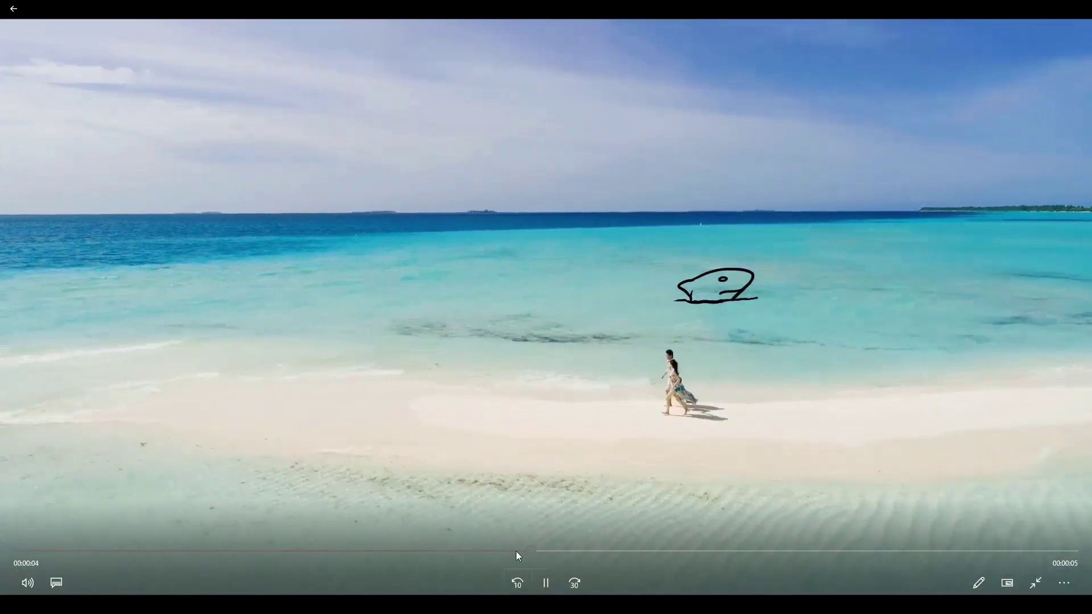
click(259, 551)
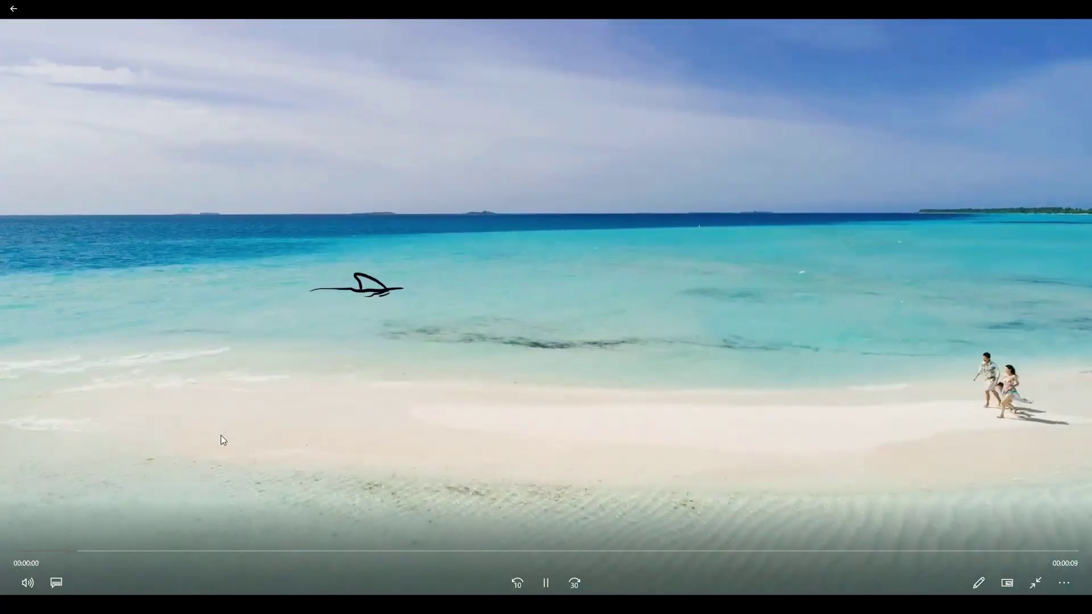